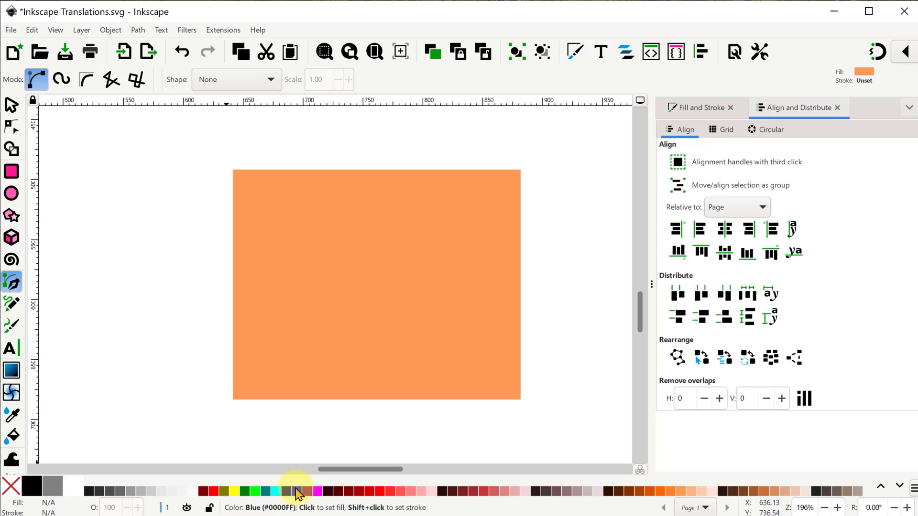
Step: Draw a blue, unfilled zigzag path inside the rectangle, snapped from its upper-right corner to its lower-right corner
shift+click(299, 494)
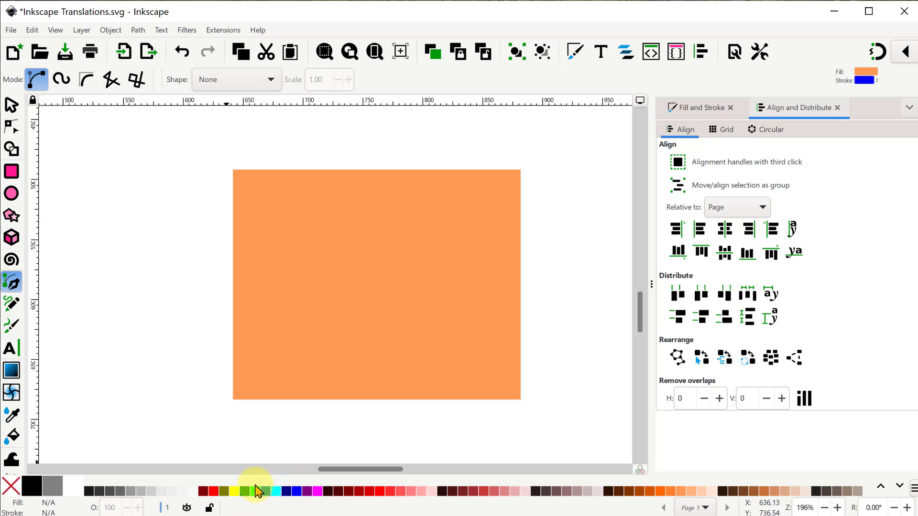
click(10, 488)
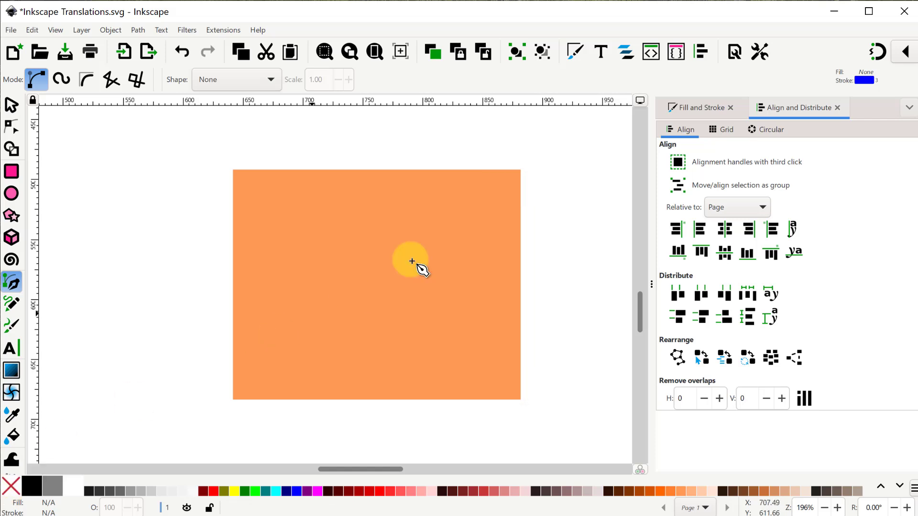
click(881, 52)
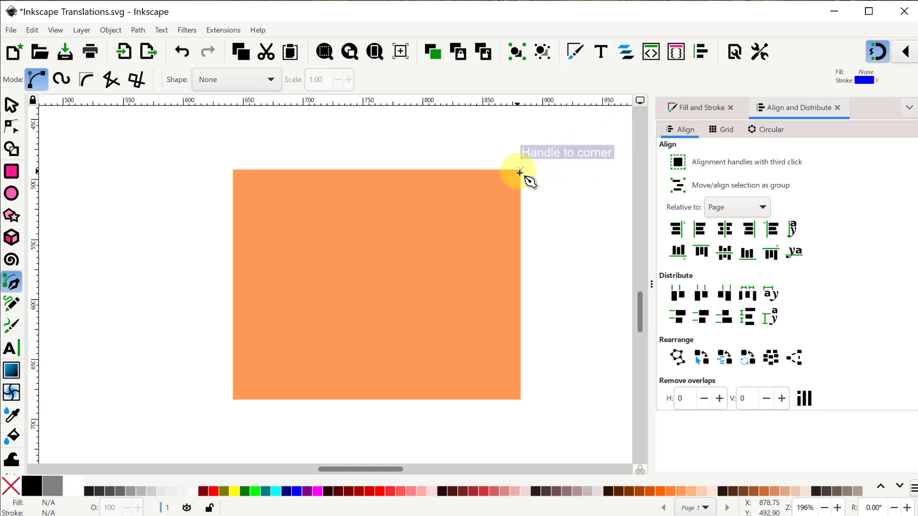
click(500, 192)
click(422, 254)
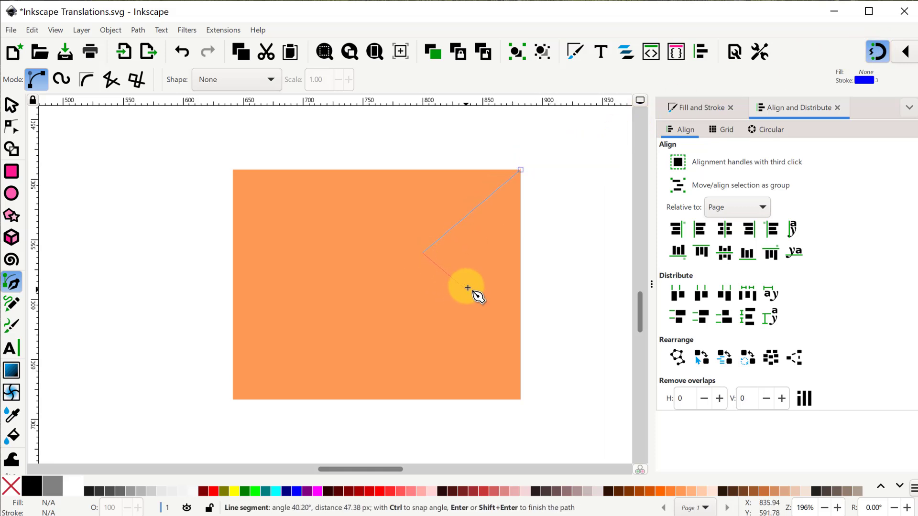
click(436, 301)
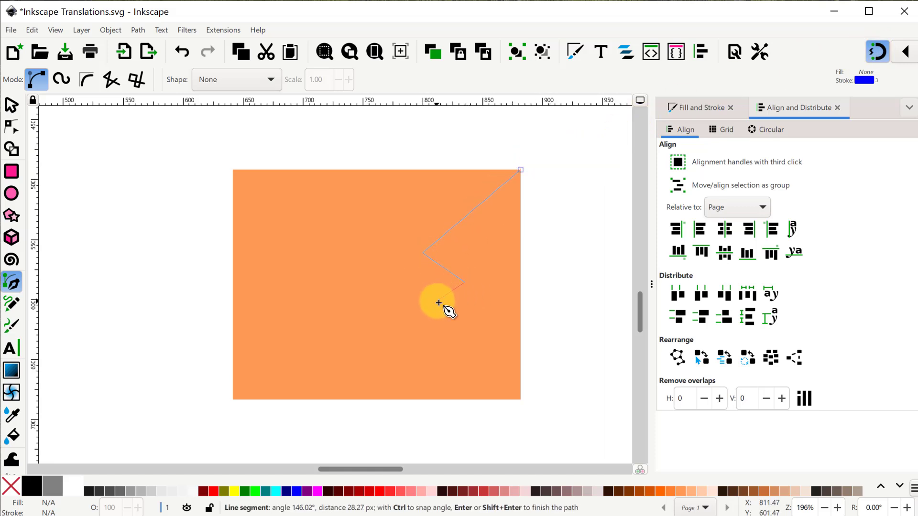
double_click(518, 398)
click(877, 50)
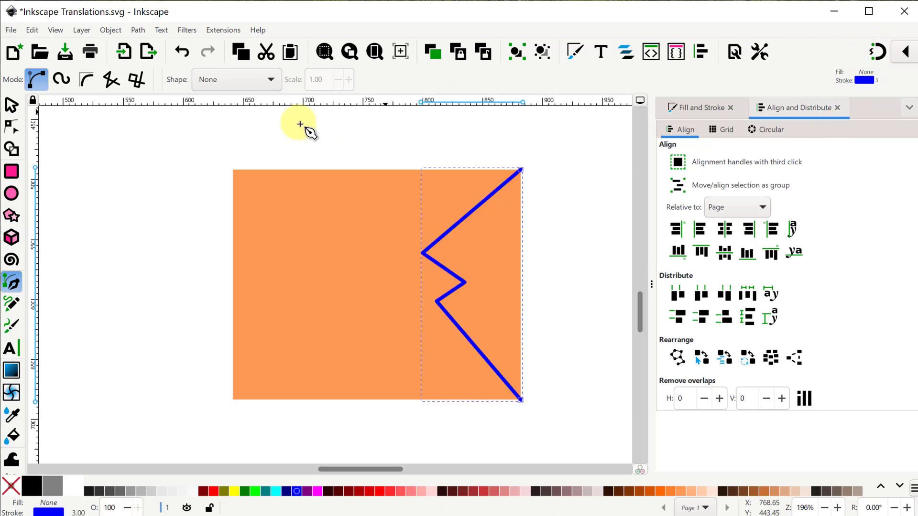
Step: Bend the zigzag's segments into curves, move its two inward nodes further into the rectangle, and smooth the upper one
click(12, 126)
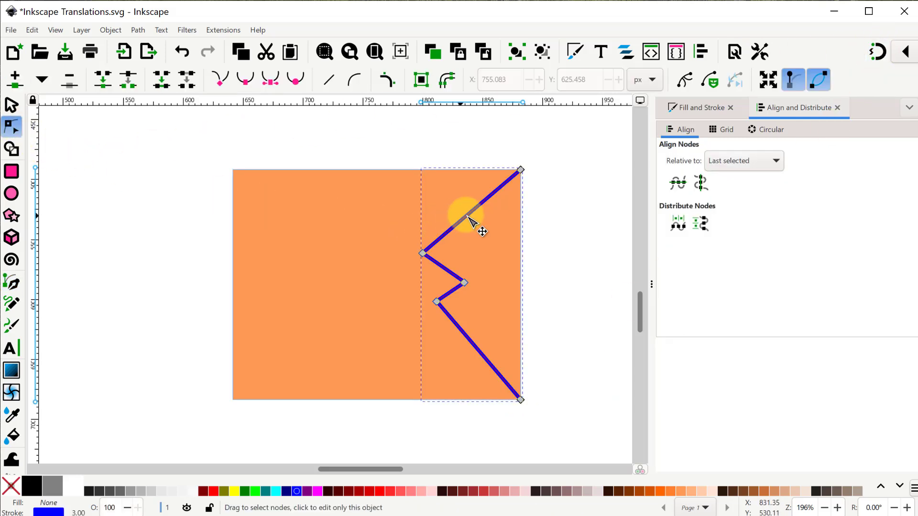
drag(463, 217, 447, 229)
drag(443, 268, 454, 297)
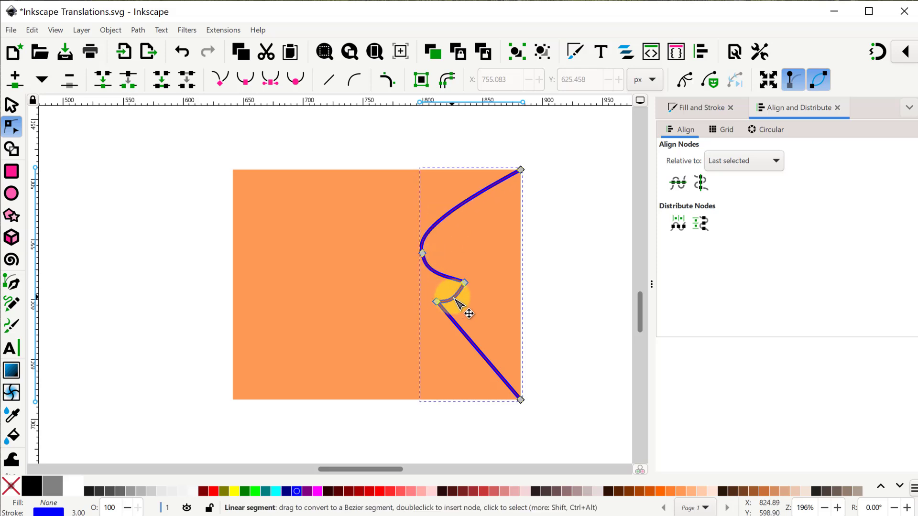
drag(466, 345, 458, 355)
drag(421, 253, 410, 253)
drag(436, 302, 424, 305)
click(411, 256)
click(245, 79)
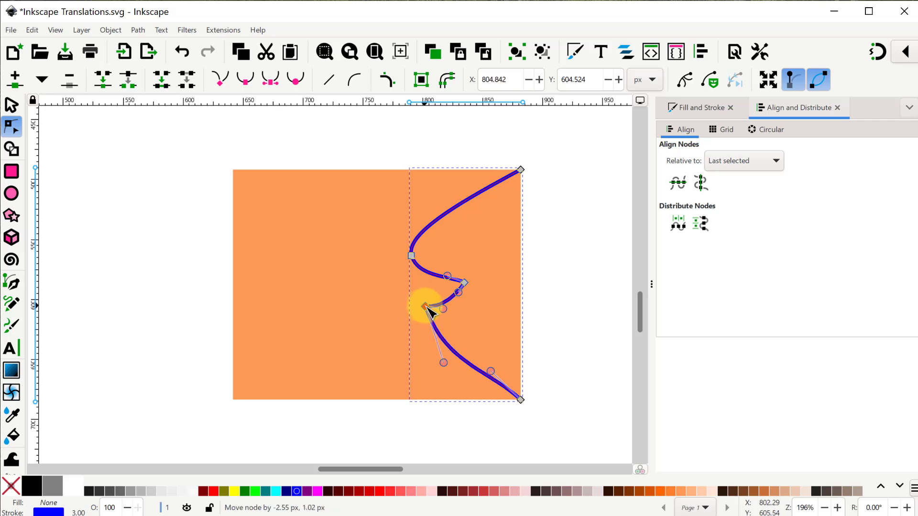
drag(442, 361, 487, 376)
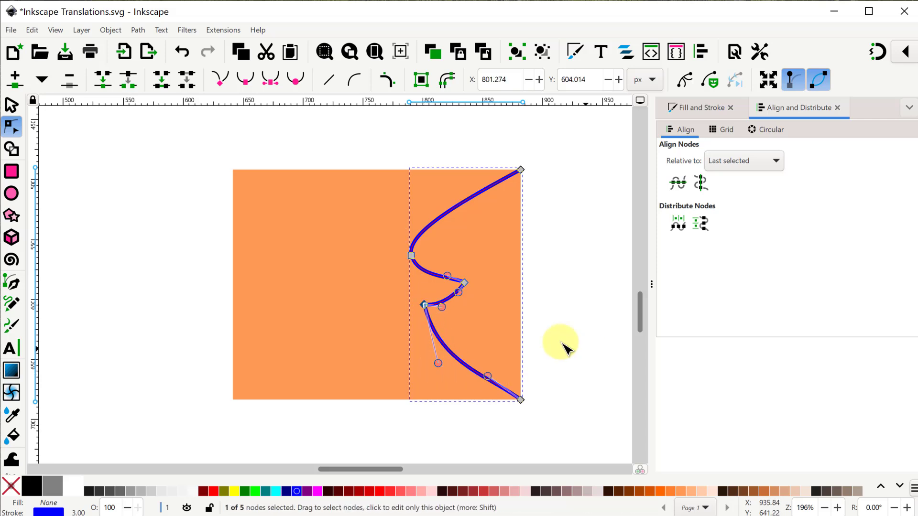
Step: Divide the orange rectangle along the curved blue path using Division
click(12, 104)
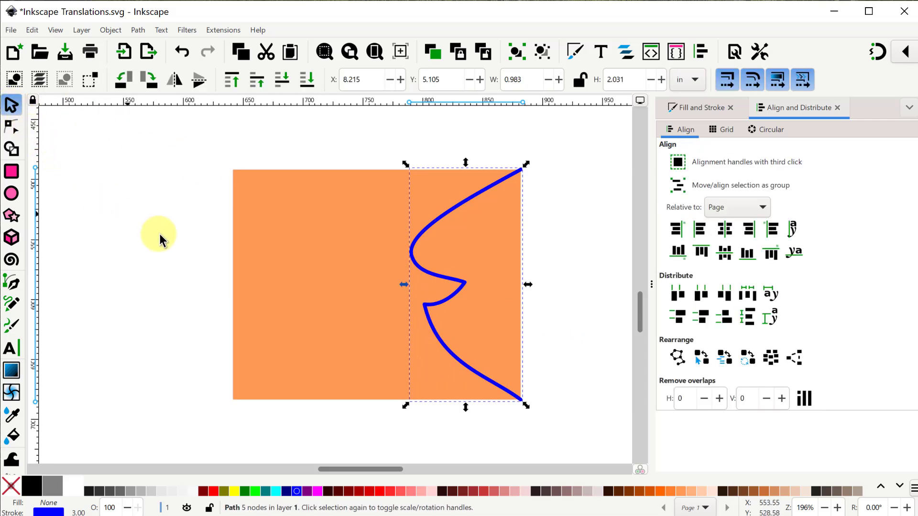
shift+click(325, 299)
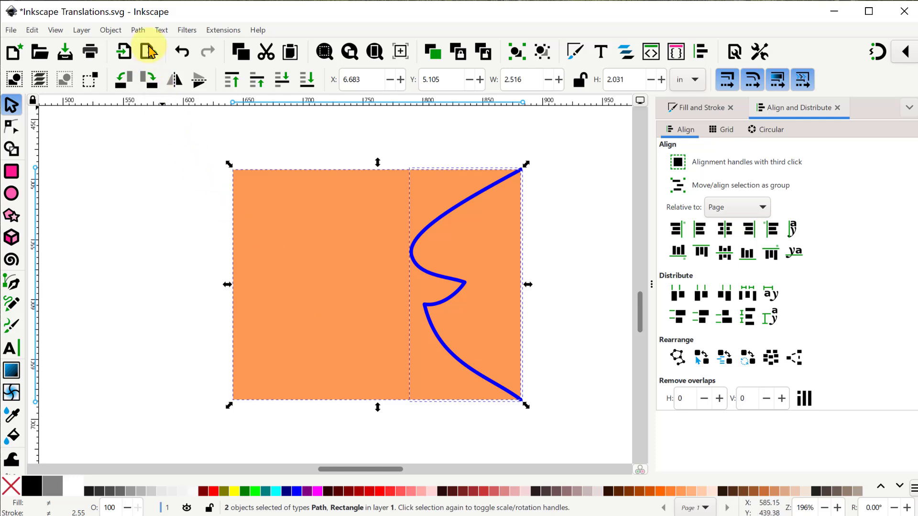
click(140, 31)
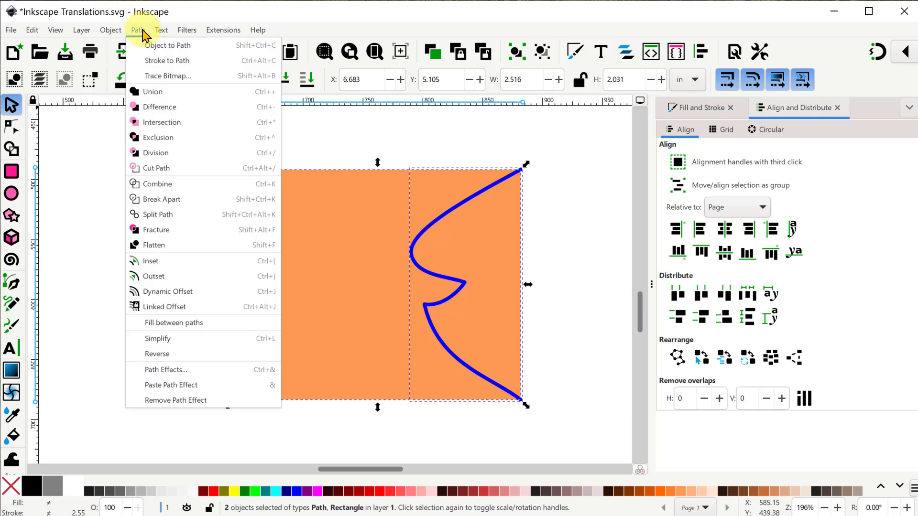
click(158, 153)
click(160, 156)
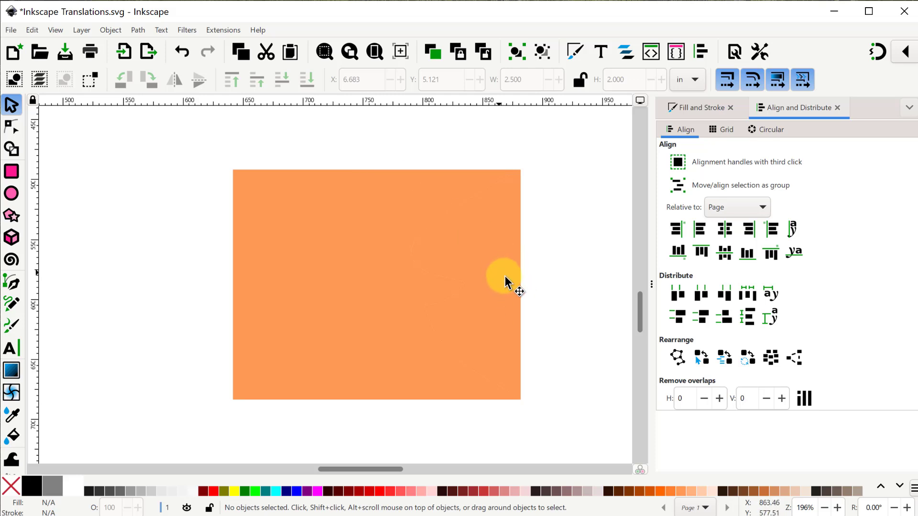
Step: Move the cut-off right piece to the opposite side, snapping its straight edge to the main shape's left edge
drag(505, 278, 541, 280)
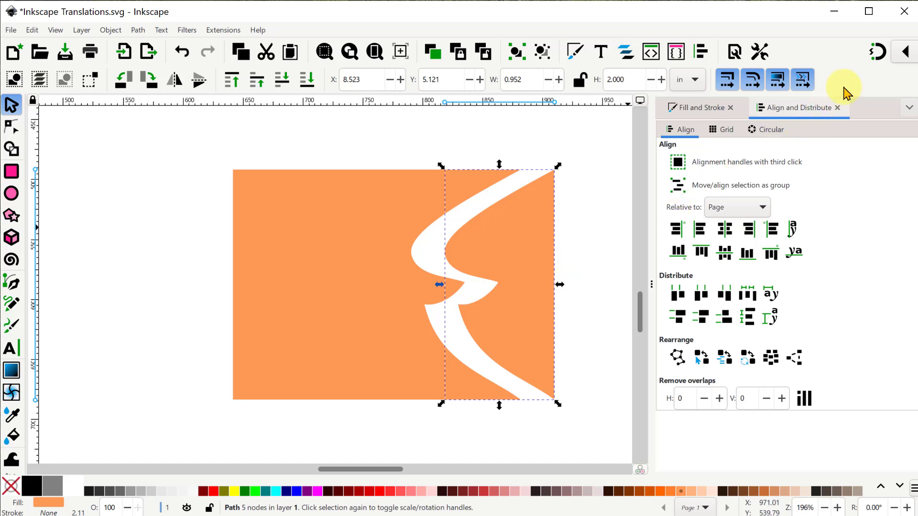
click(876, 53)
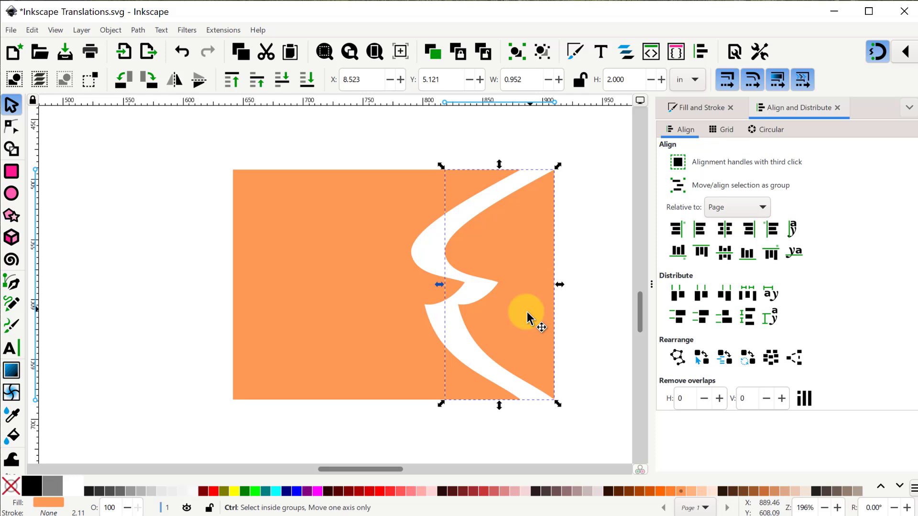
drag(527, 313, 191, 308)
click(93, 324)
Step: Draw a second blue zigzag path from near the right end of the lower edge to the rectangle's original lower-left corner
click(11, 284)
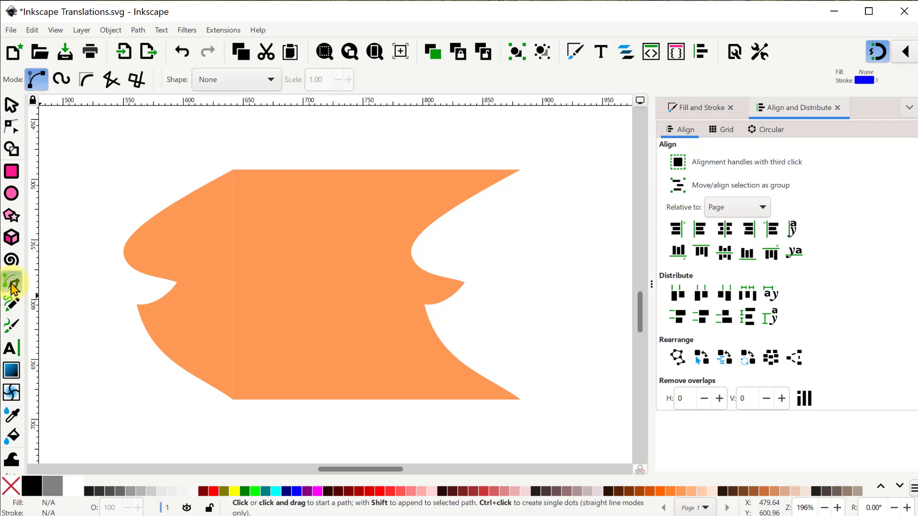
click(480, 399)
click(372, 325)
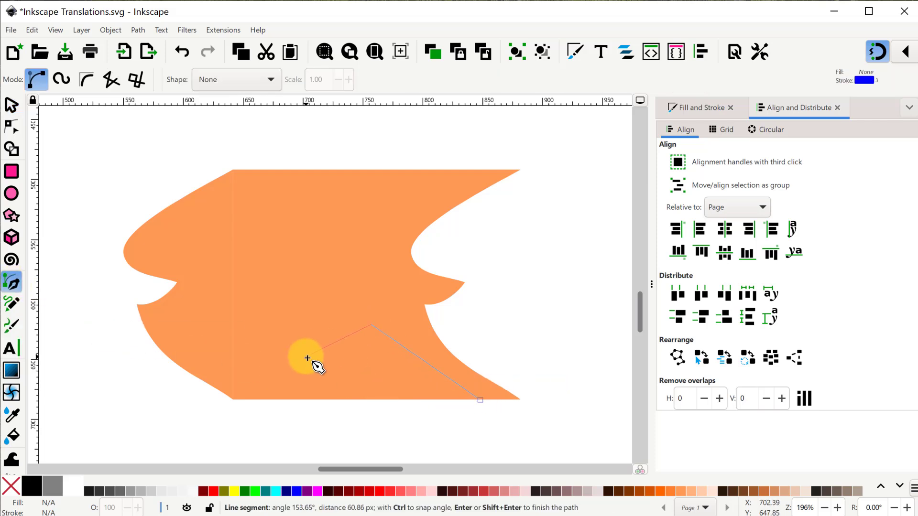
click(307, 358)
click(272, 334)
double_click(232, 400)
Step: Bend the second zigzag's segments into curves, smooth its two left inner nodes, and shift them slightly for a wavy line
click(11, 126)
drag(425, 362, 428, 355)
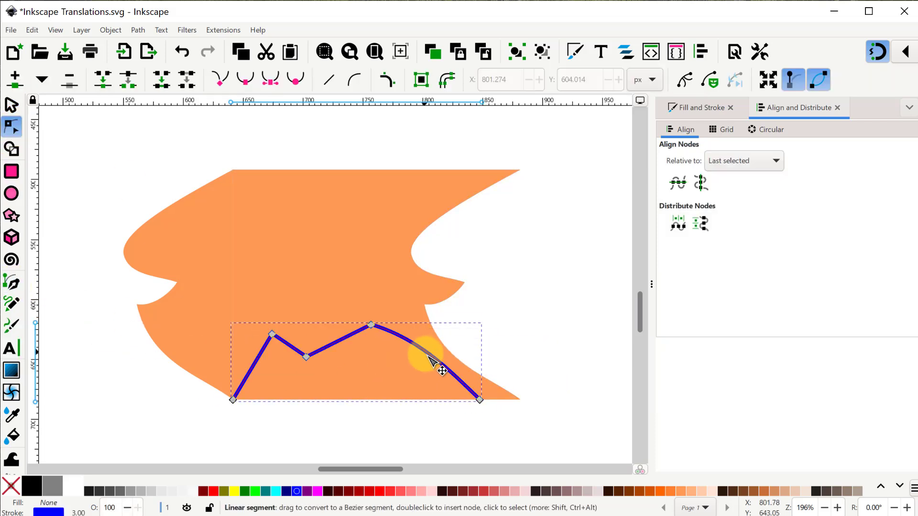
drag(338, 341, 335, 334)
drag(252, 366, 248, 354)
click(306, 357)
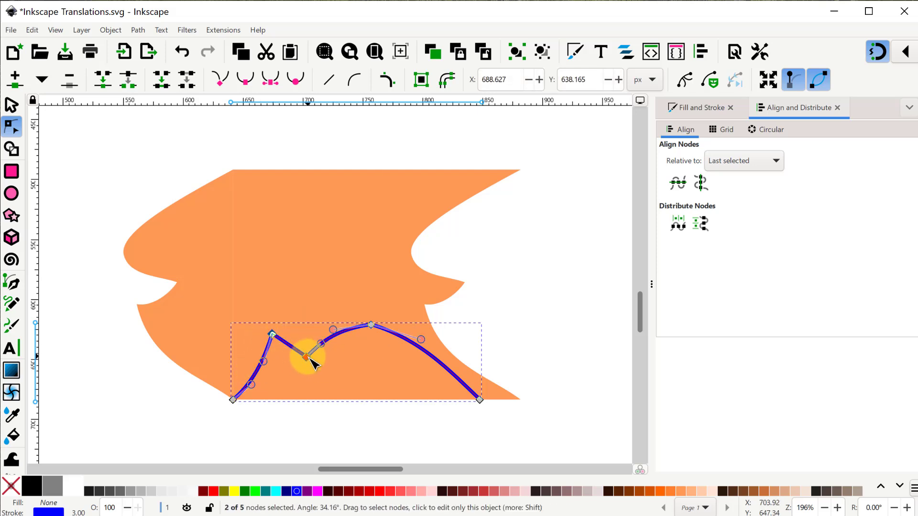
click(246, 80)
click(129, 365)
drag(276, 337, 285, 342)
drag(310, 357, 314, 362)
click(201, 400)
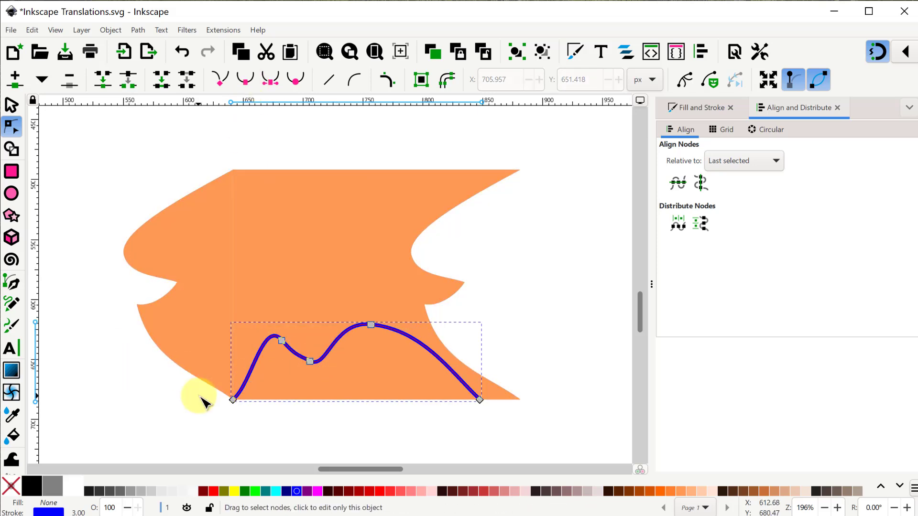
Step: Divide the main orange shape along the wavy lower path using Division
click(11, 107)
shift+click(316, 267)
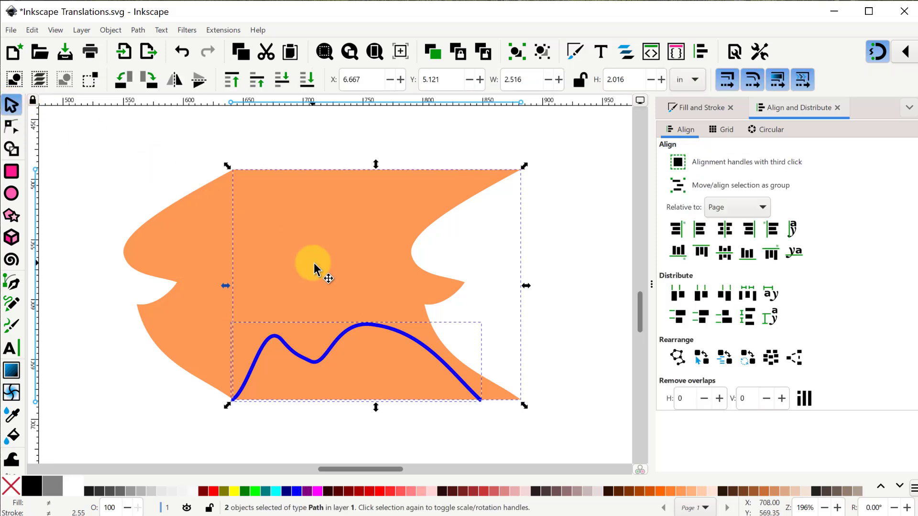
click(143, 31)
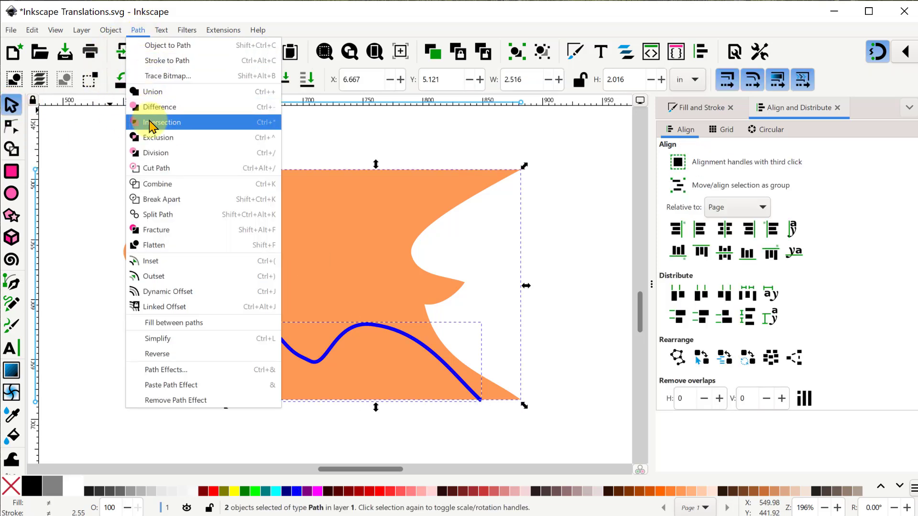
click(160, 153)
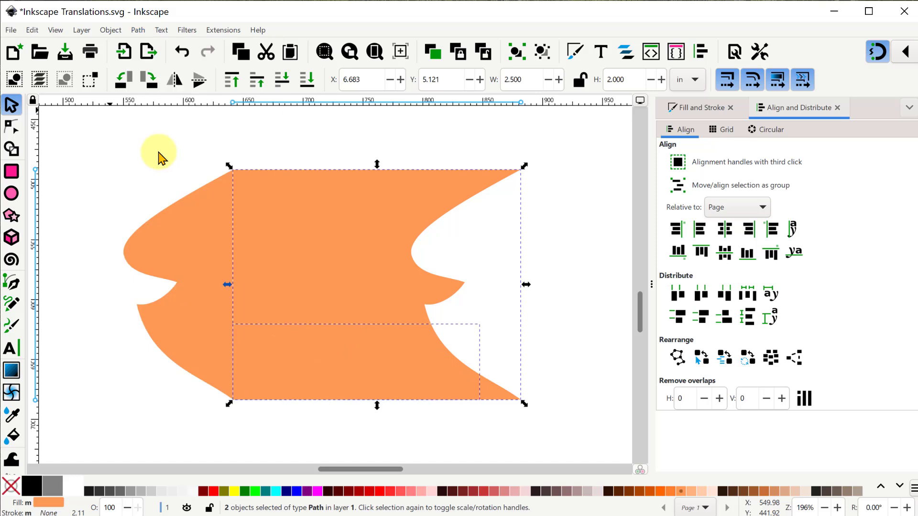
Step: Move the cut-off lower piece straight up, snapping its flat base onto the main shape's upper edge
click(301, 382)
click(401, 388)
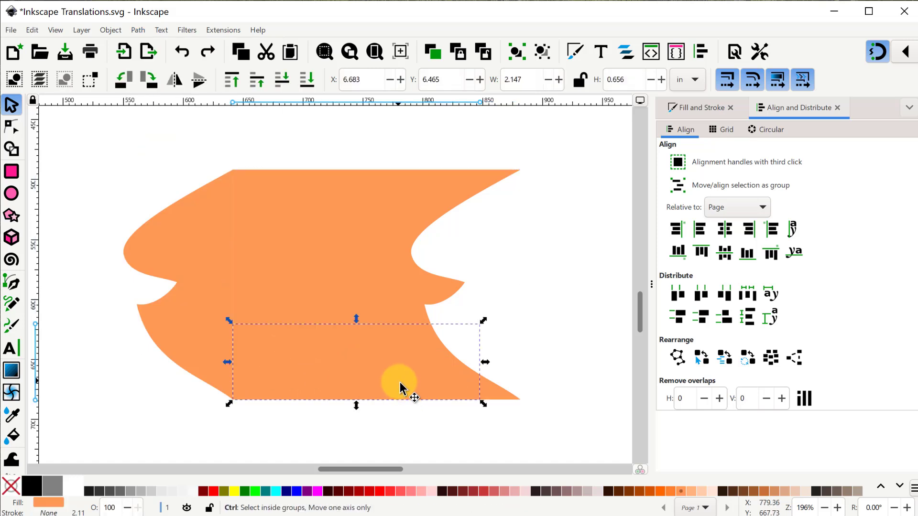
drag(403, 389, 403, 147)
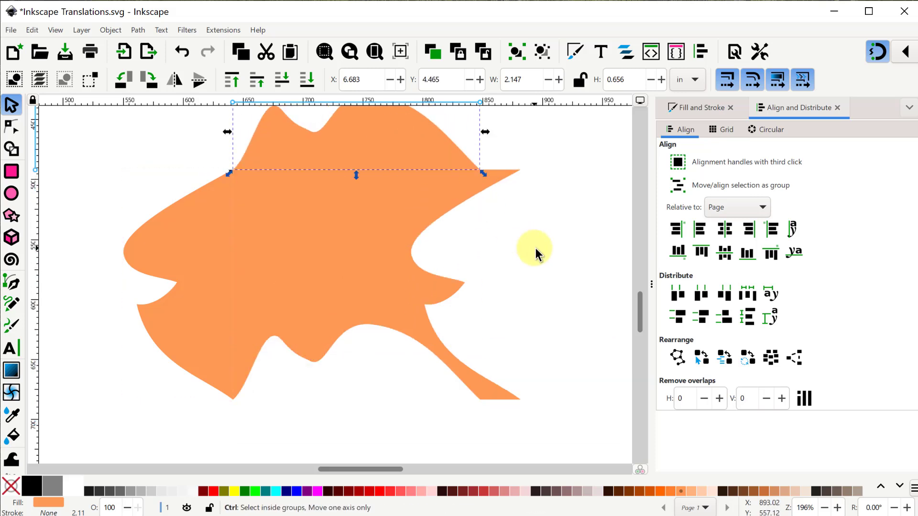
Step: Merge all three orange pieces into a single shape using Union
scroll(535, 249, down, 1)
scroll(547, 259, up, 3)
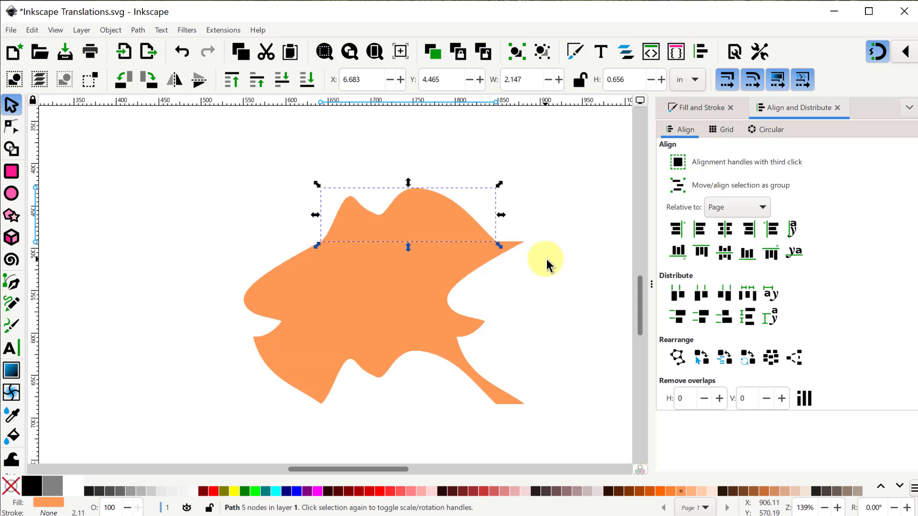
click(572, 262)
drag(169, 129, 569, 439)
click(138, 30)
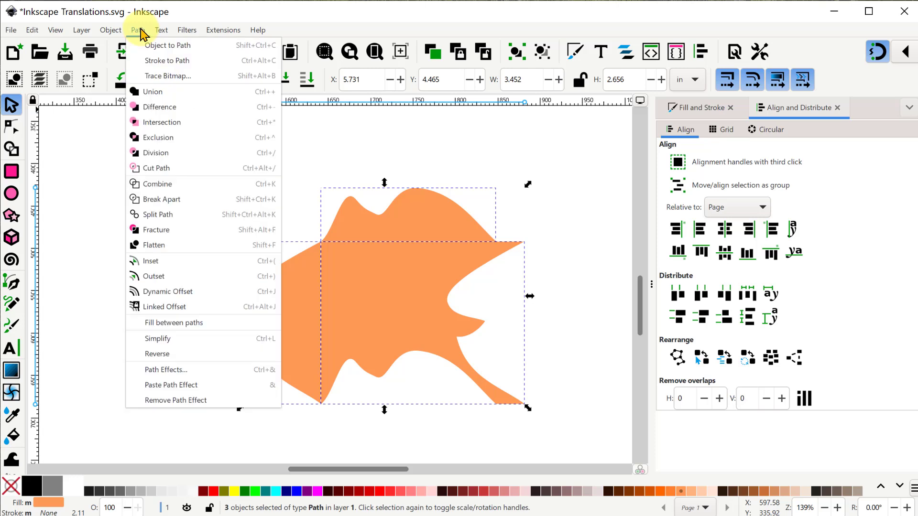
click(152, 92)
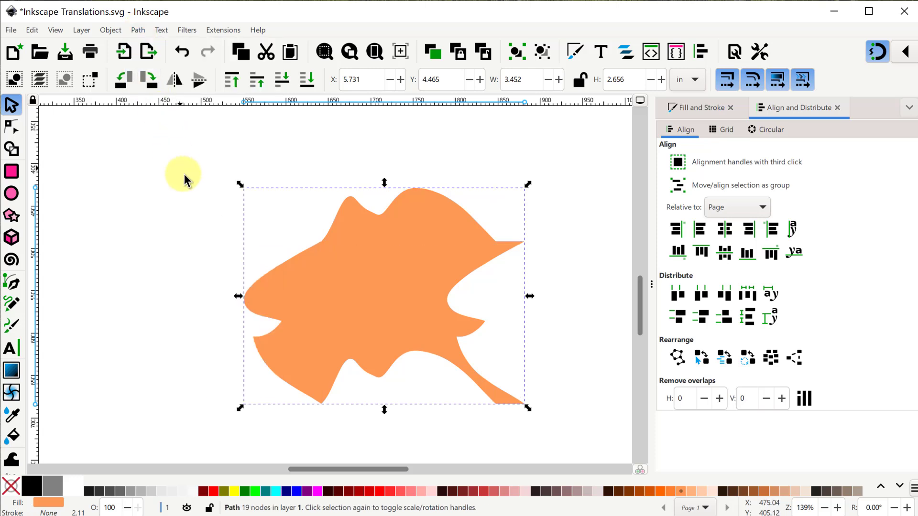
Step: Try rotating the merged shape about a quarter turn clockwise, and undo the rotation
click(423, 248)
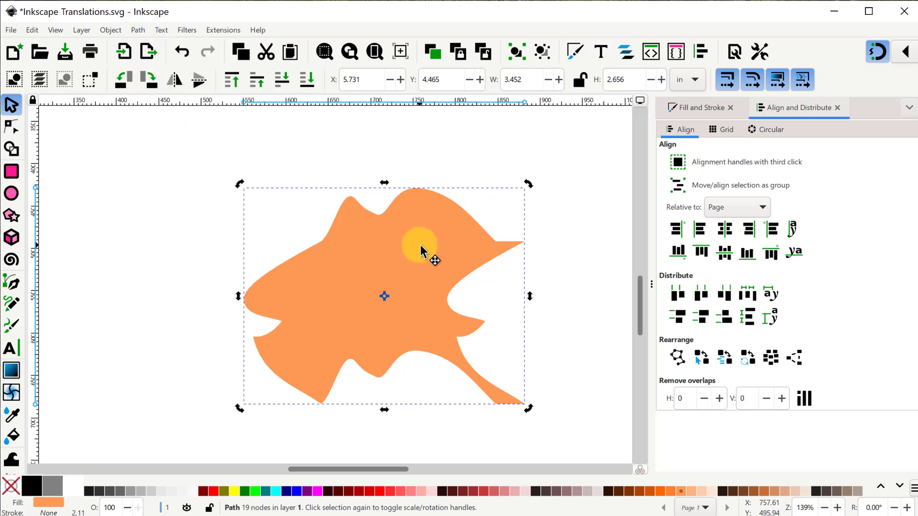
drag(528, 184, 476, 427)
key(ctrl)
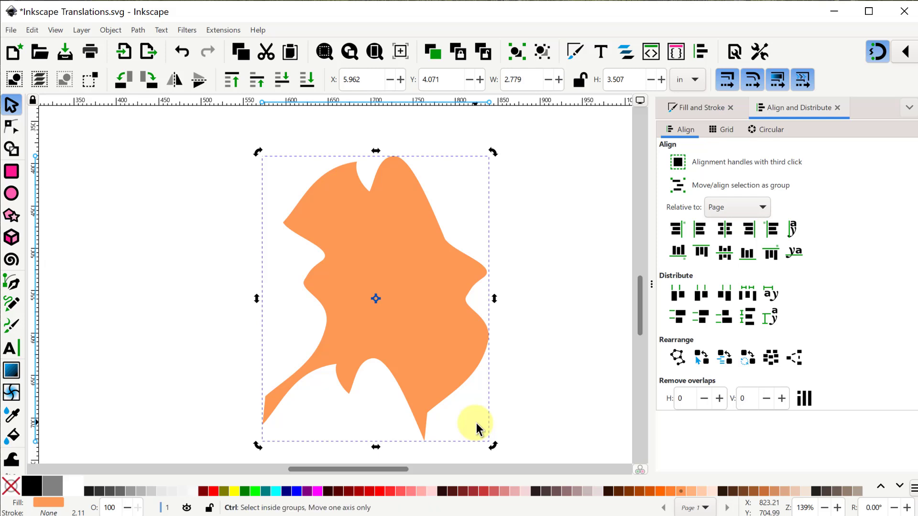
key(ctrl+z)
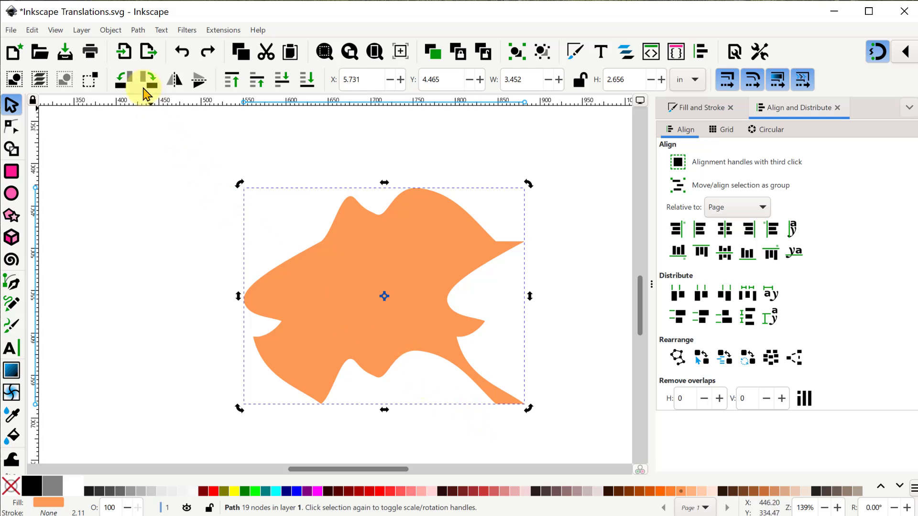
Step: Flip the merged orange shape horizontally and deselect it
click(174, 80)
click(178, 240)
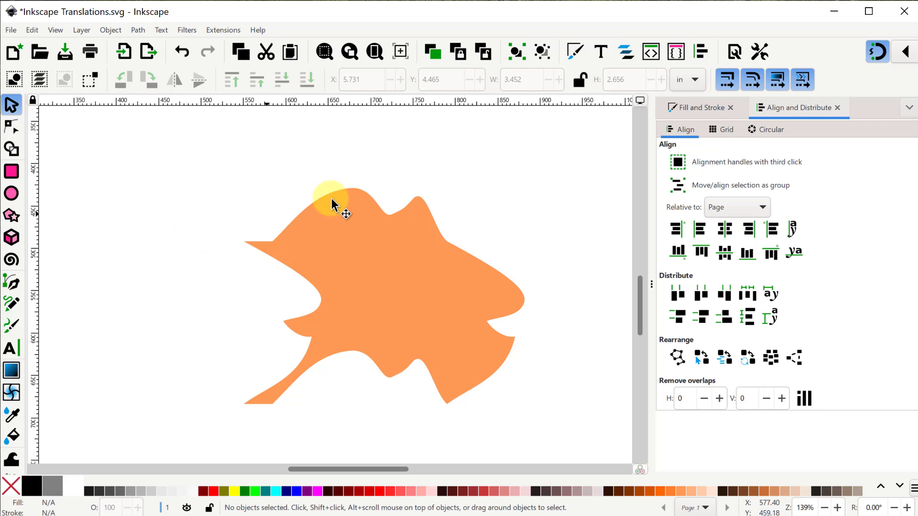
Step: Give the orange shape a solid black outline 4 px wide and deselect it
click(700, 109)
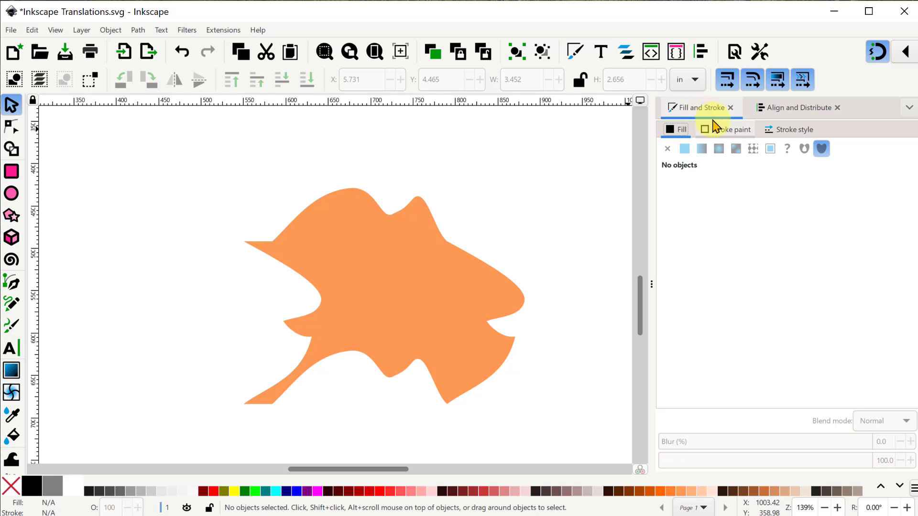
click(727, 132)
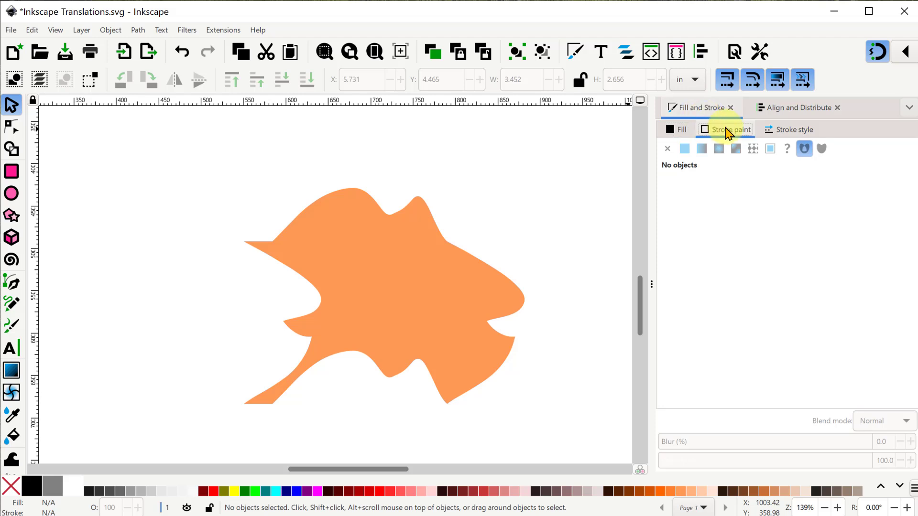
click(451, 278)
click(684, 149)
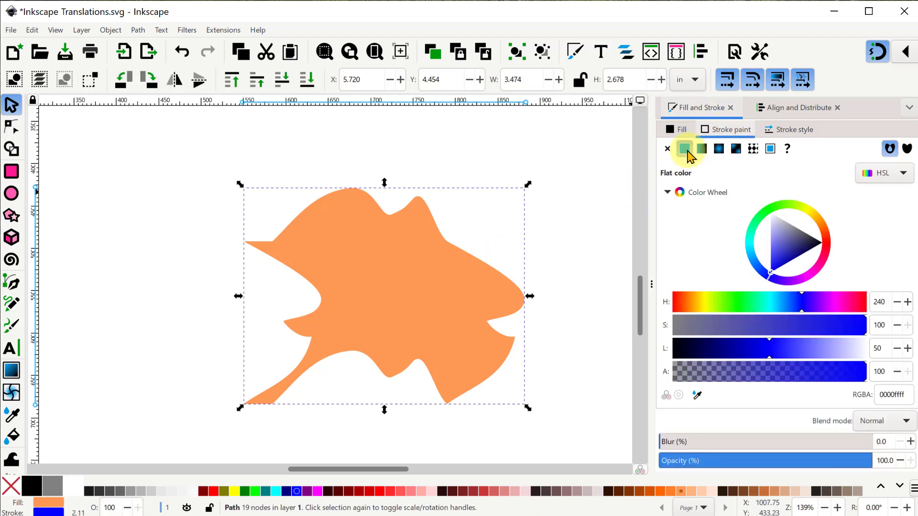
click(777, 136)
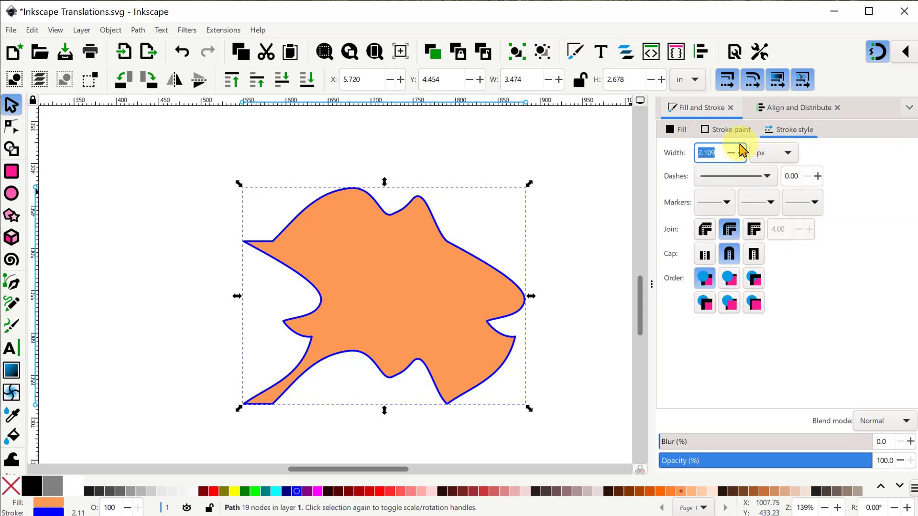
text(4)
key(Return)
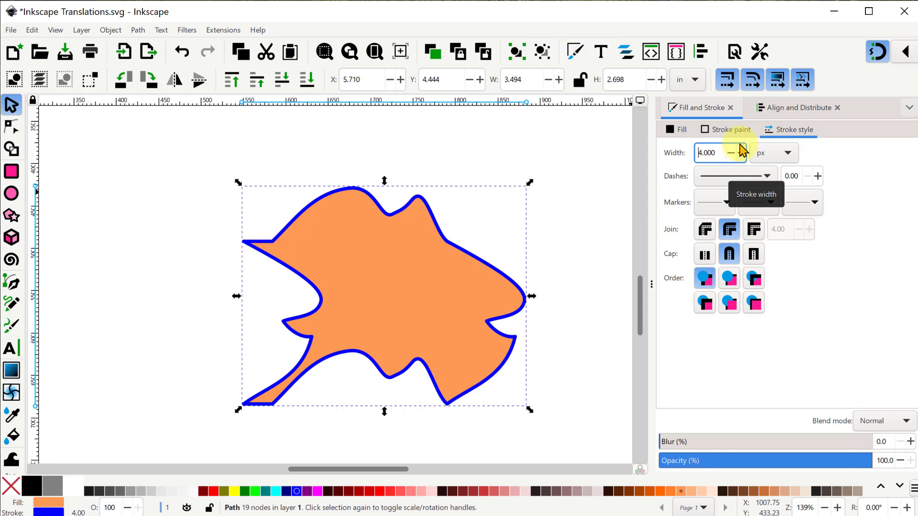
shift+click(31, 490)
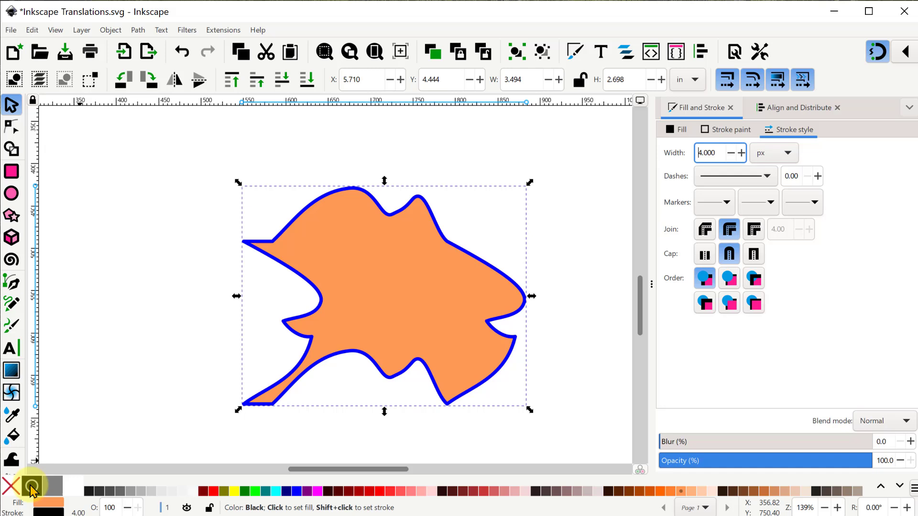
click(84, 337)
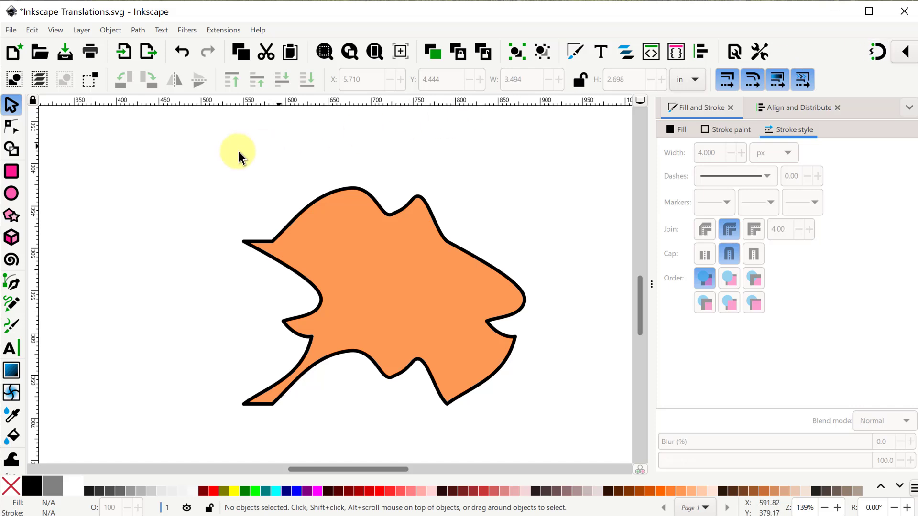
Step: Draw a small unfilled circle about 0.19 in across above the front of the orange shape
click(11, 193)
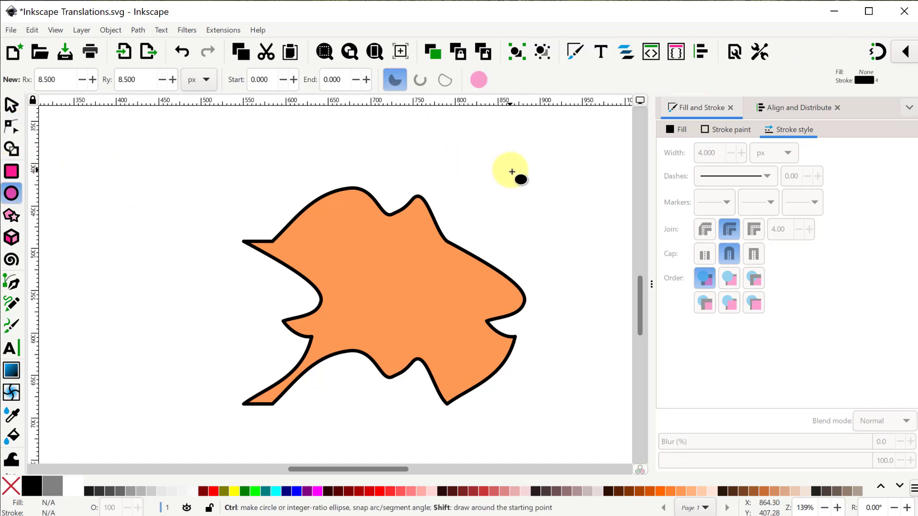
drag(512, 170, 520, 177)
click(12, 105)
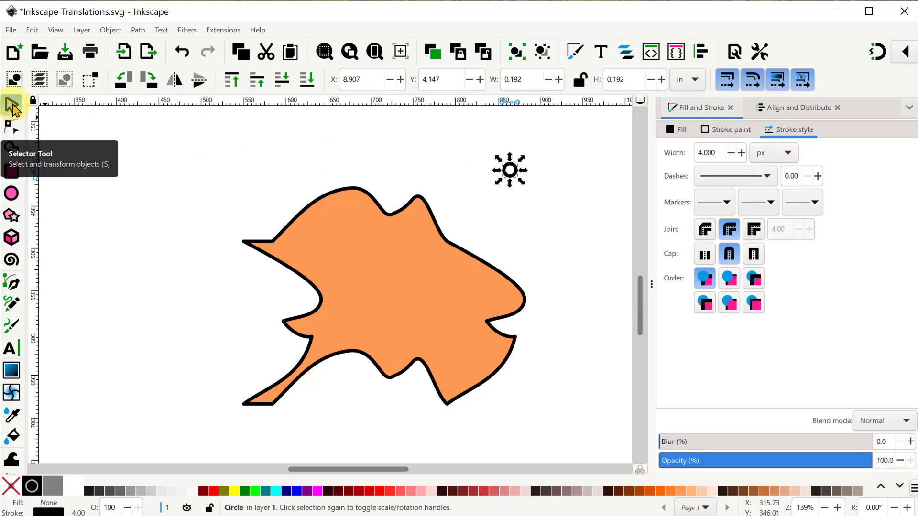
Step: Try enlarging the circle with its stroke width scaling along, and undo the resize
drag(522, 182, 547, 200)
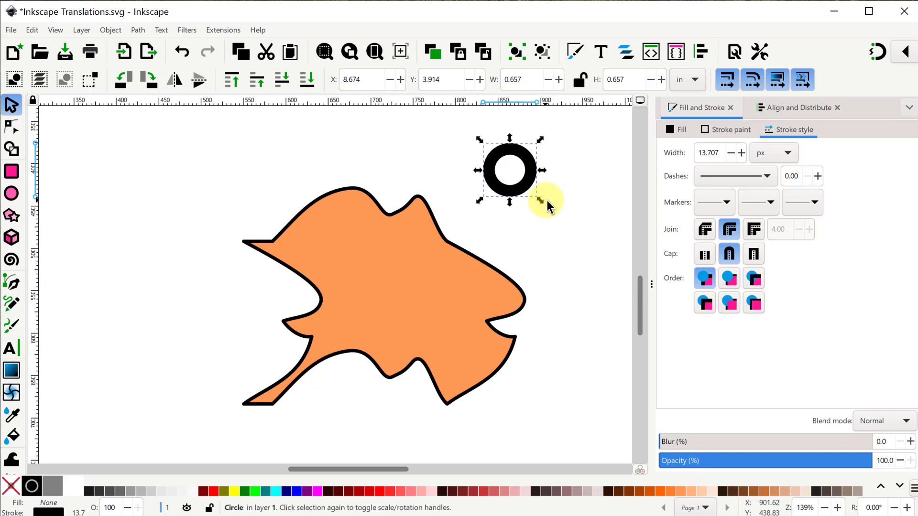
key(ctrl)
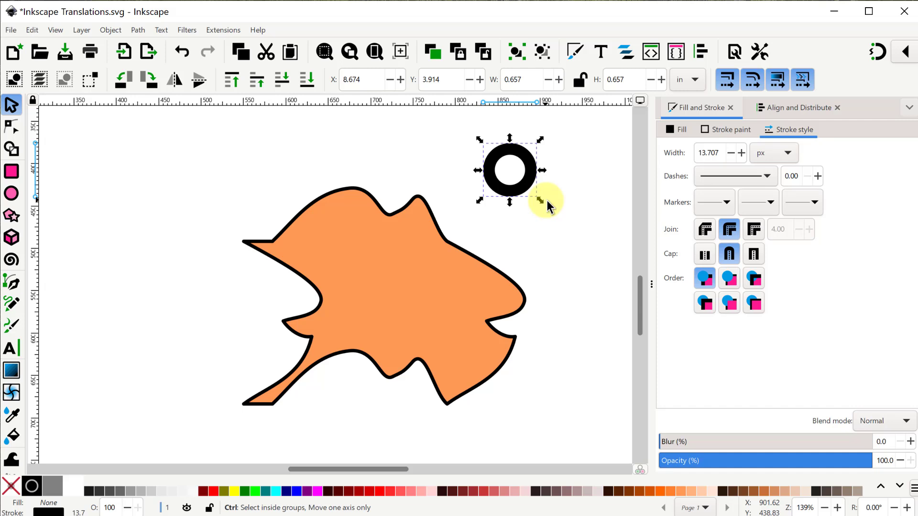
key(ctrl+z)
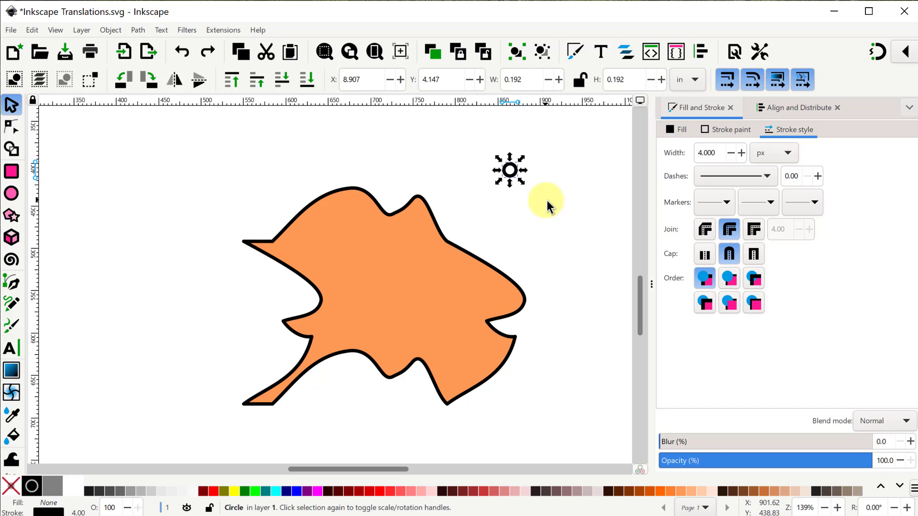
Step: With stroke-width scaling turned off, enlarge the circle to about 0.25 in and place it on the fish's head as an eye
click(726, 84)
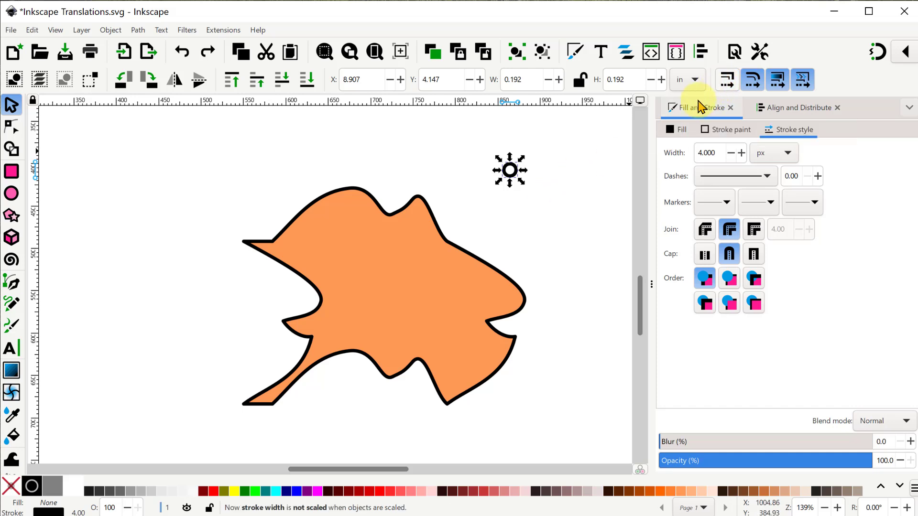
drag(522, 180, 524, 180)
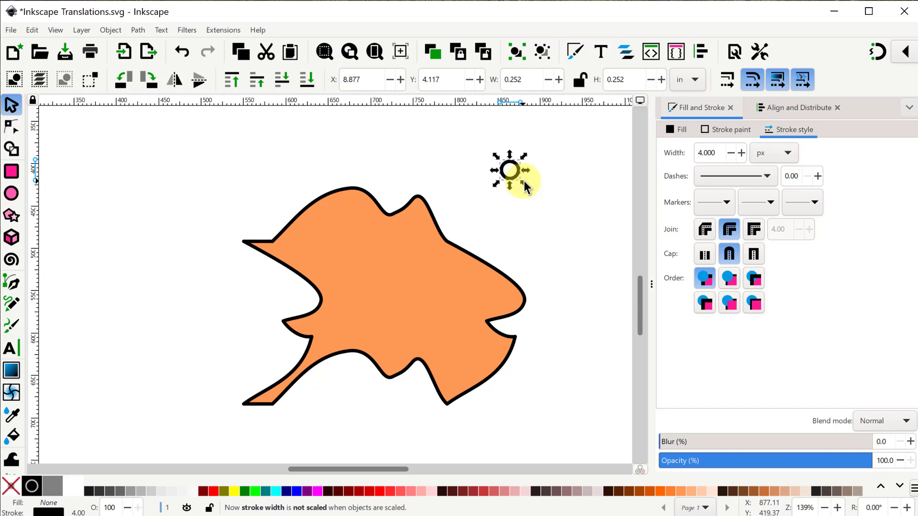
drag(518, 170, 478, 286)
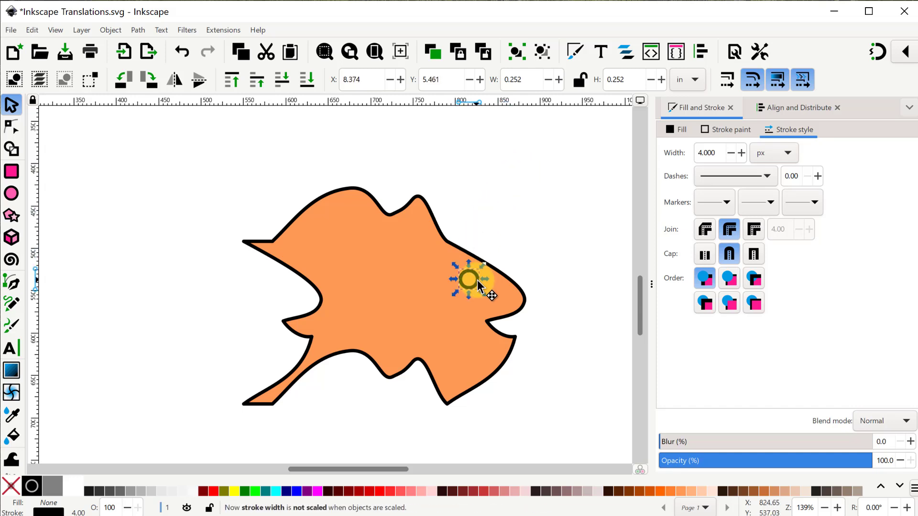
click(527, 224)
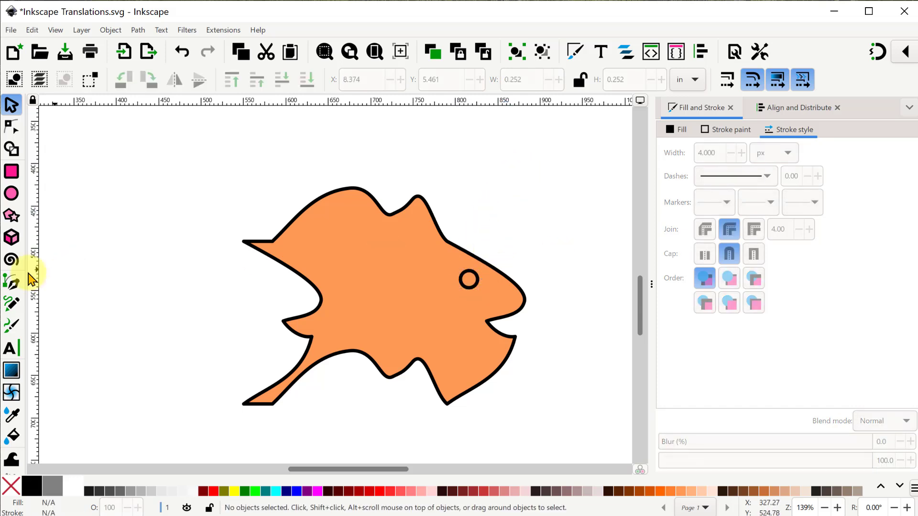
Step: Draw two short lines above and below the eye and bend them into arcs that follow its outline
click(11, 282)
click(441, 273)
double_click(462, 261)
click(454, 291)
double_click(475, 300)
click(11, 126)
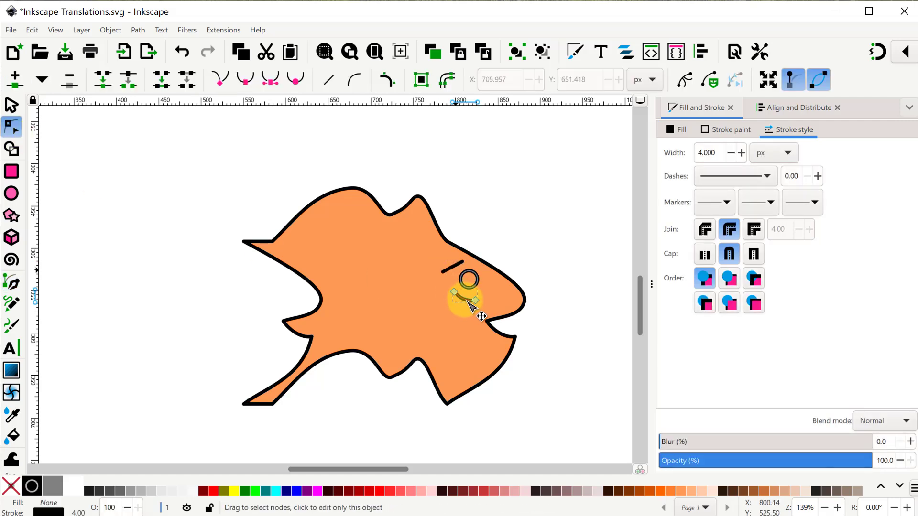
drag(452, 267, 467, 272)
key(s)
click(460, 265)
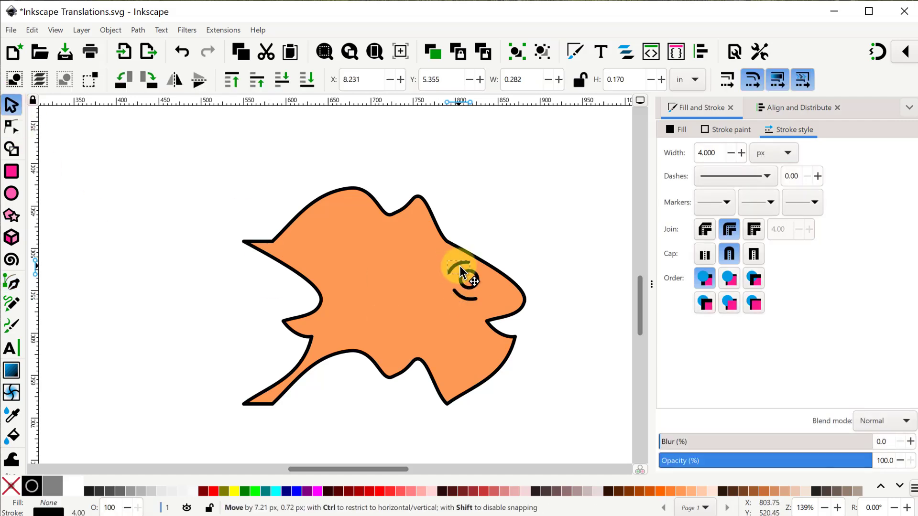
Step: Draw three short, straight diagonal lines behind the mouth on the fish's lower fin
click(12, 282)
click(437, 369)
double_click(463, 343)
click(464, 370)
double_click(479, 340)
Step: Draw a five-node line just inside the fish's upper edge and smooth it into a wave that follows the back fin
click(437, 247)
click(413, 217)
click(381, 229)
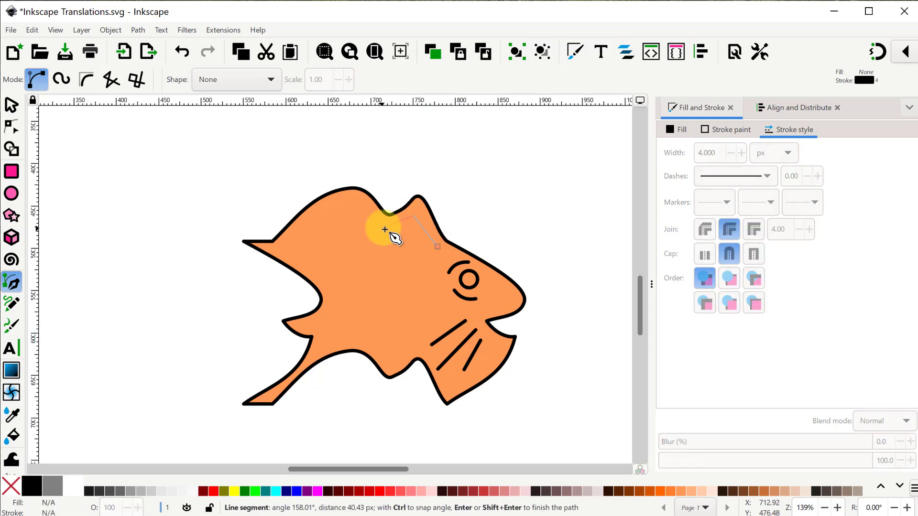
click(334, 205)
click(286, 245)
right_click(262, 207)
key(n)
mouse_move(271, 168)
mouse_down()
mouse_move(425, 236)
mouse_move(400, 211)
mouse_move(409, 206)
mouse_up()
click(245, 79)
Step: Draw a four-node line along the base of the tail and bend its segments into curves matching the tail's outline
key(b)
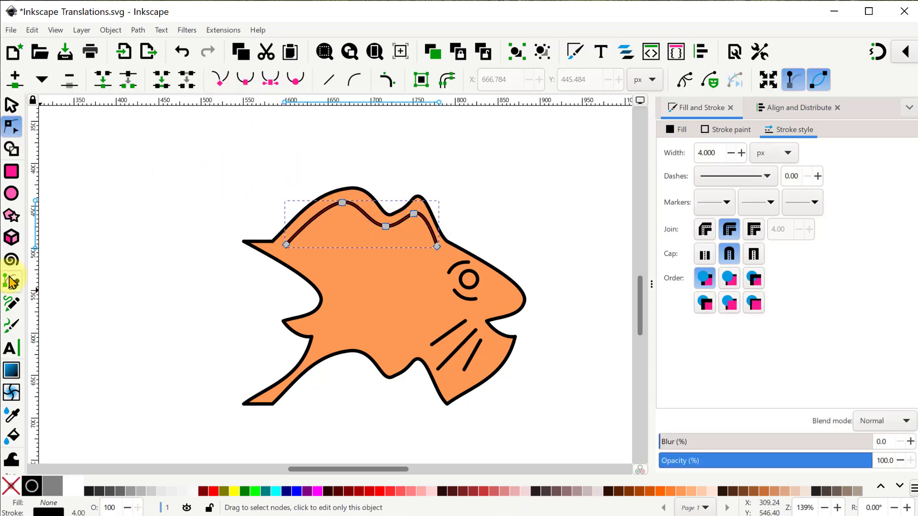
click(318, 276)
click(305, 328)
click(325, 346)
click(354, 341)
right_click(314, 301)
key(n)
drag(315, 301, 330, 297)
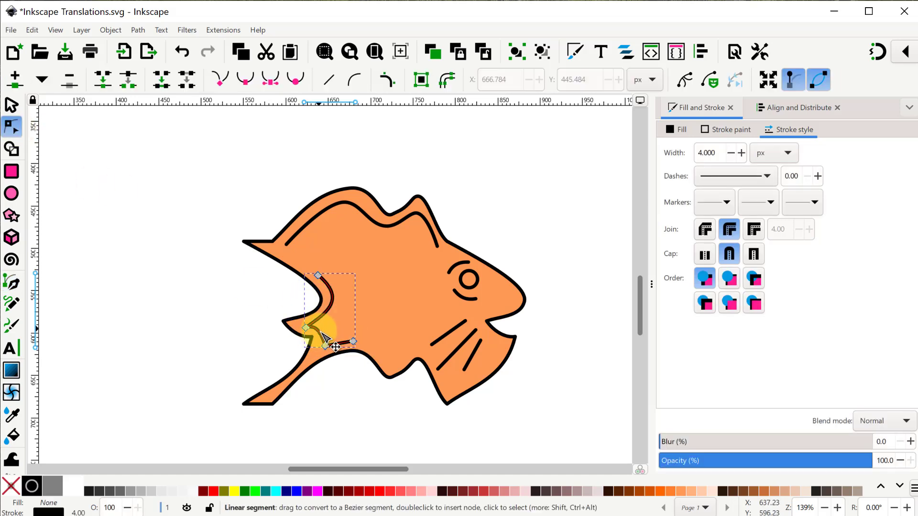
drag(328, 338, 322, 335)
click(215, 260)
Step: Draw three roughly parallel straight lines sloping across the fish's upper body below the back fin
key(b)
click(423, 253)
click(332, 221)
right_click(405, 261)
click(296, 250)
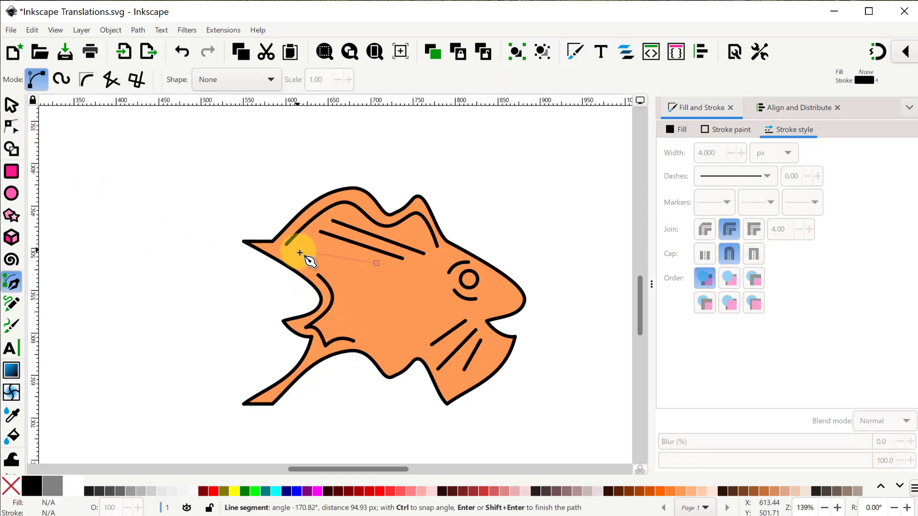
click(378, 263)
right_click(378, 263)
Step: Draw a line across the middle of the body and bend it into a deep U-shaped side fin
click(12, 282)
click(354, 274)
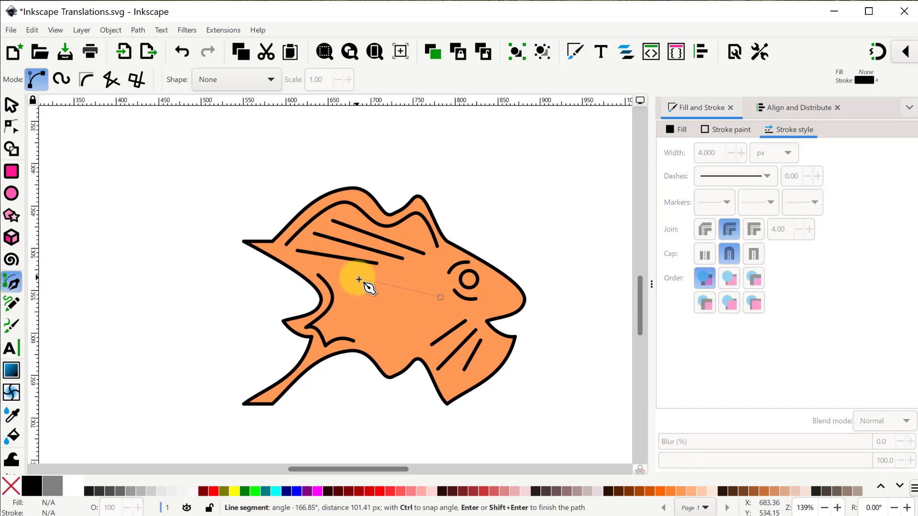
click(440, 298)
right_click(439, 298)
key(n)
mouse_move(397, 286)
mouse_down()
mouse_move(400, 359)
mouse_move(356, 373)
mouse_up()
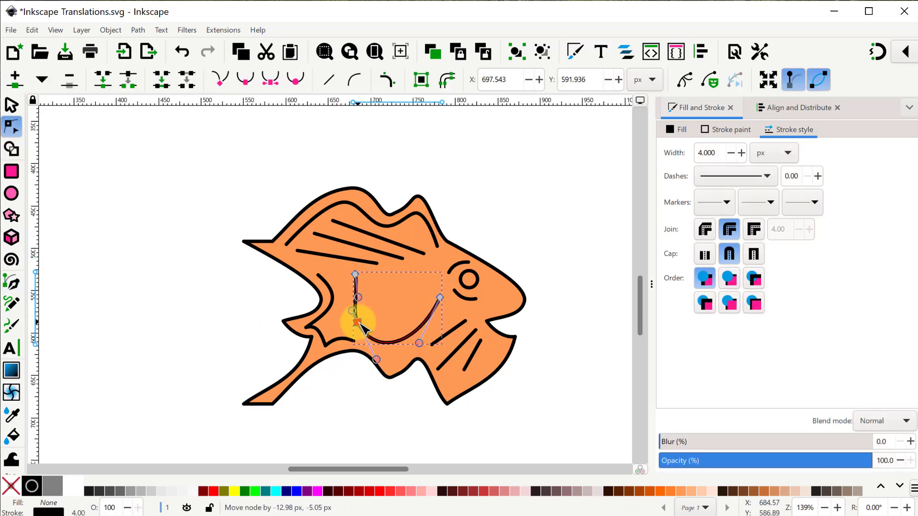
Step: Draw a five-node W-shaped zigzag inside the side fin and curve its segments into scale marks
click(12, 282)
click(374, 275)
click(377, 297)
click(398, 283)
click(410, 302)
click(424, 285)
right_click(425, 285)
key(n)
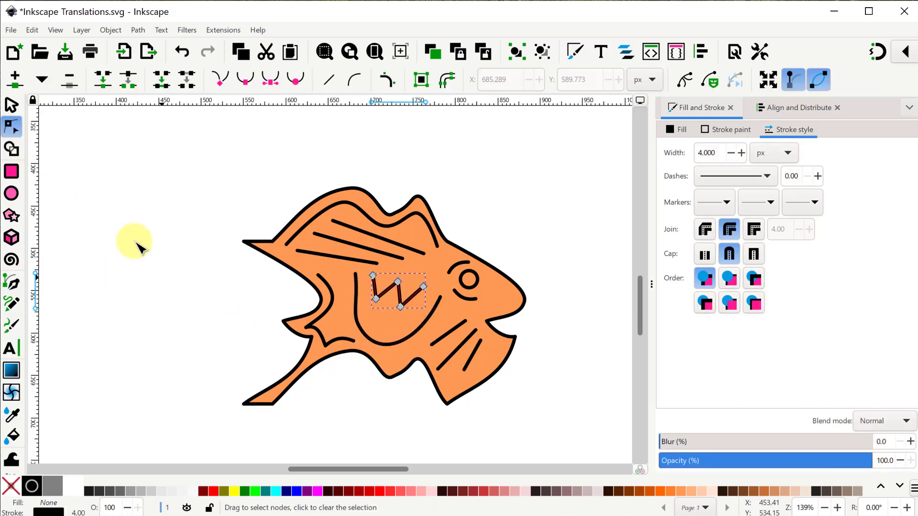
click(235, 79)
Step: Fill the side fin with three rows of the curved scale marks, shrinking the copies toward the fin's lower end
click(12, 105)
click(395, 310)
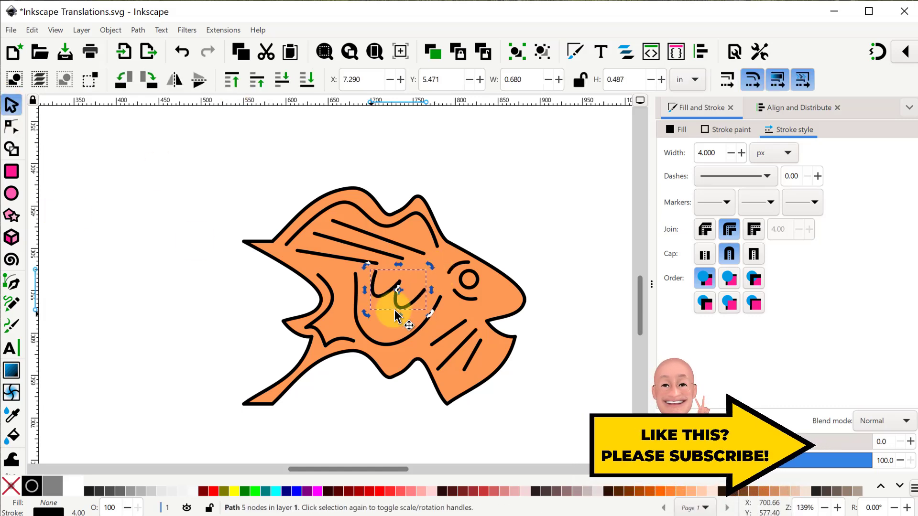
mouse_move(412, 297)
mouse_down()
mouse_move(397, 320)
mouse_move(420, 287)
mouse_move(399, 303)
mouse_up()
drag(380, 335, 385, 331)
click(256, 277)
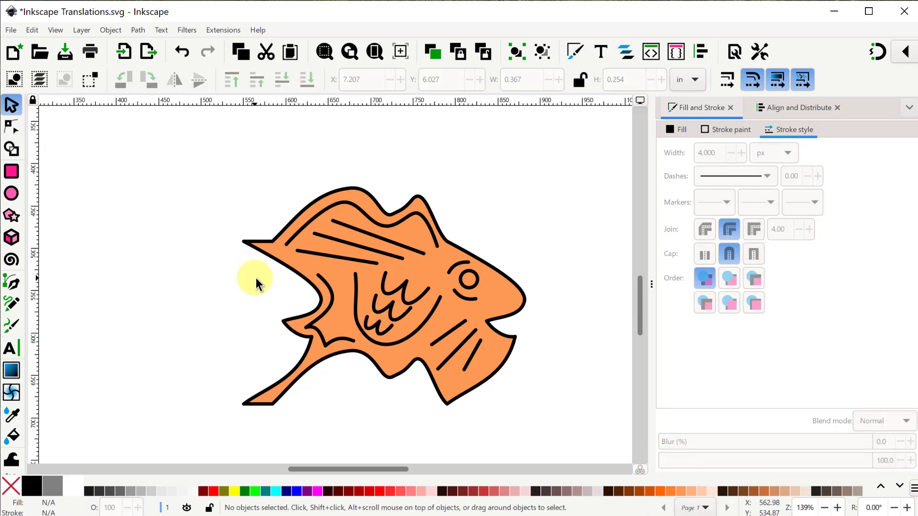
Step: Group the body and all the detail lines of the fish, and move the group off the page to its right
drag(185, 132, 554, 452)
click(516, 52)
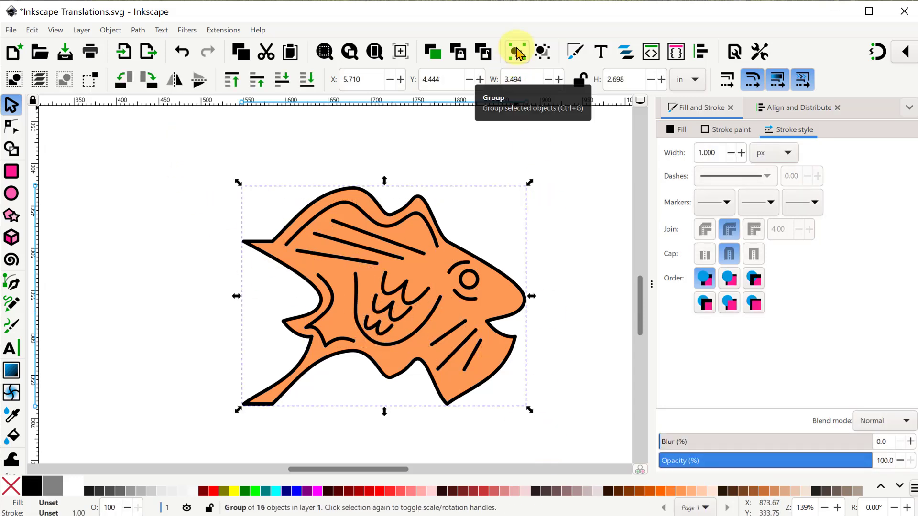
ctrl+scroll(570, 266, down, 2)
scroll(430, 297, right, 4)
drag(317, 317, 523, 171)
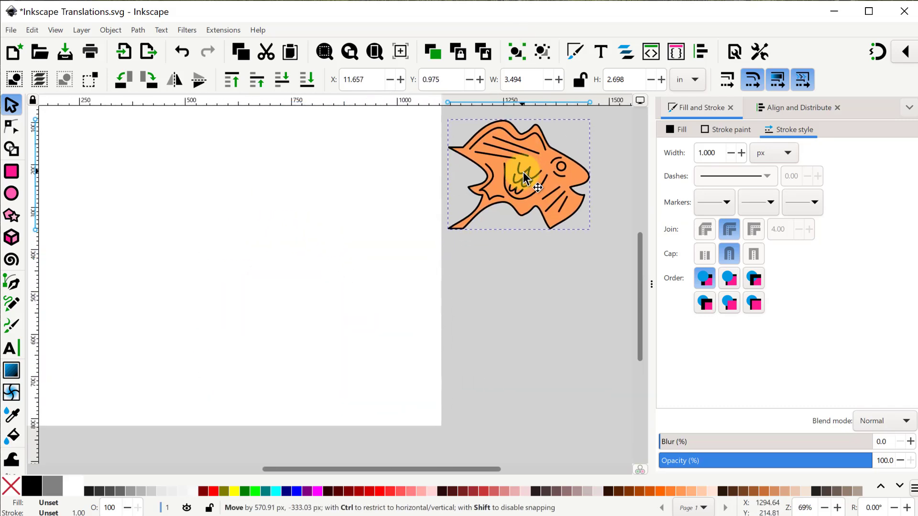
Step: Duplicate the fish group, place the copy directly below the original, and deselect it
scroll(424, 253, up, 4)
drag(423, 254, 472, 337)
key(ctrl+d)
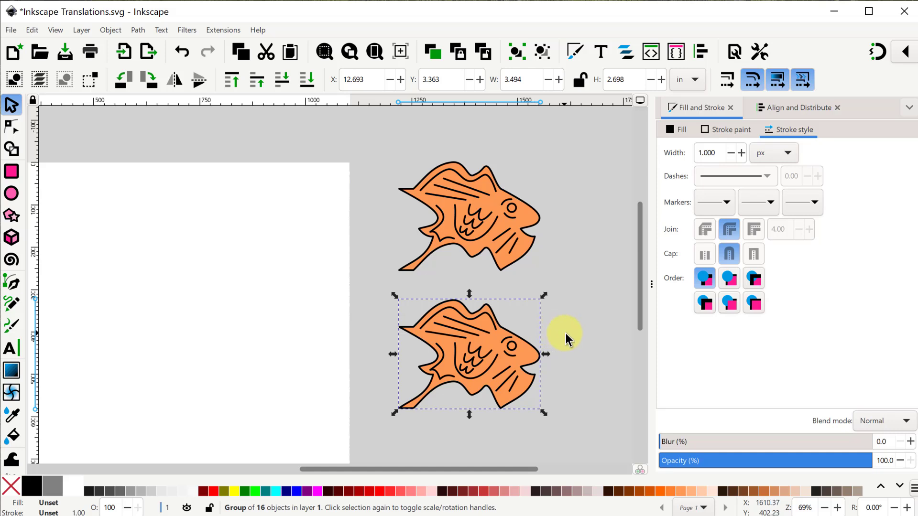
click(566, 333)
Step: Copy the RGBA code of the upper fish's flat fill color and switch to Canva's color wheel page in the browser
drag(564, 385, 249, 365)
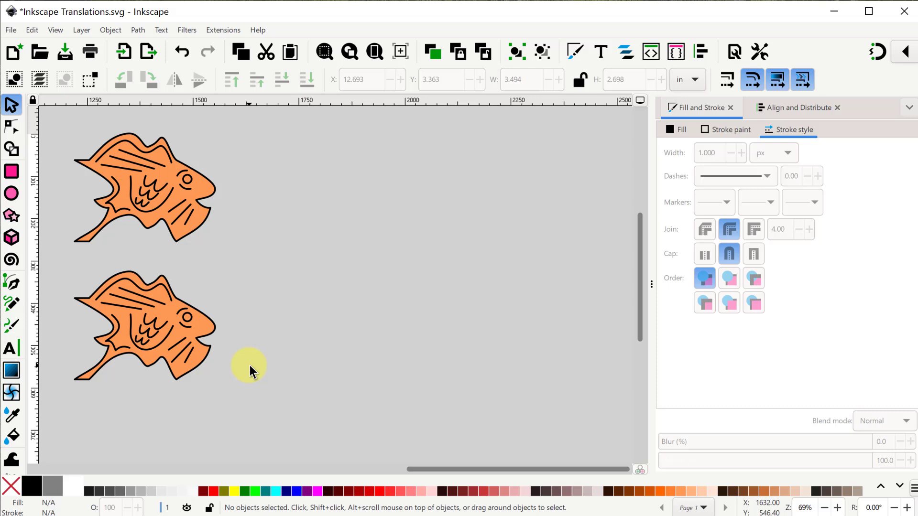
click(158, 189)
click(674, 130)
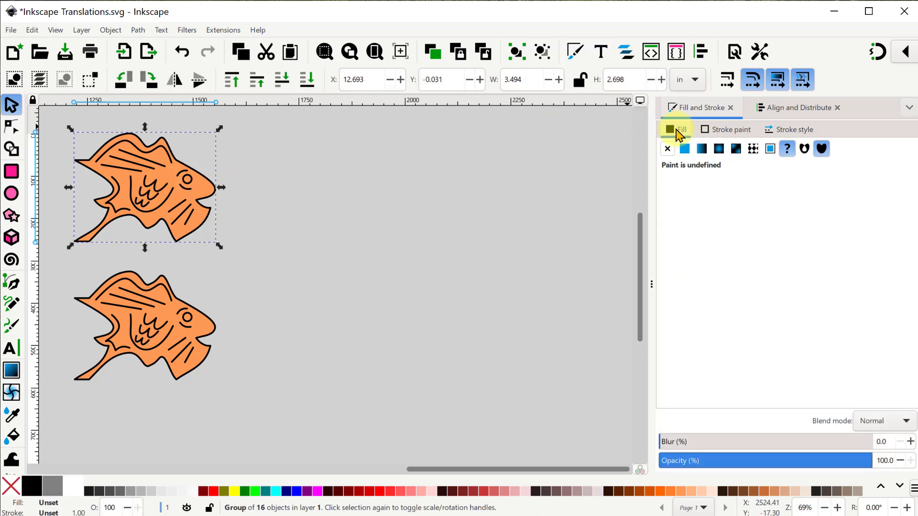
click(684, 150)
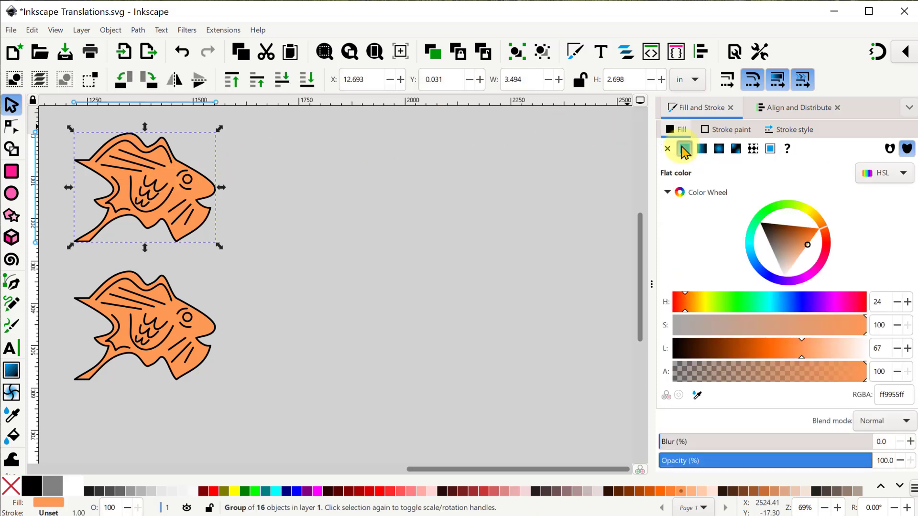
double_click(892, 397)
key(ctrl+c)
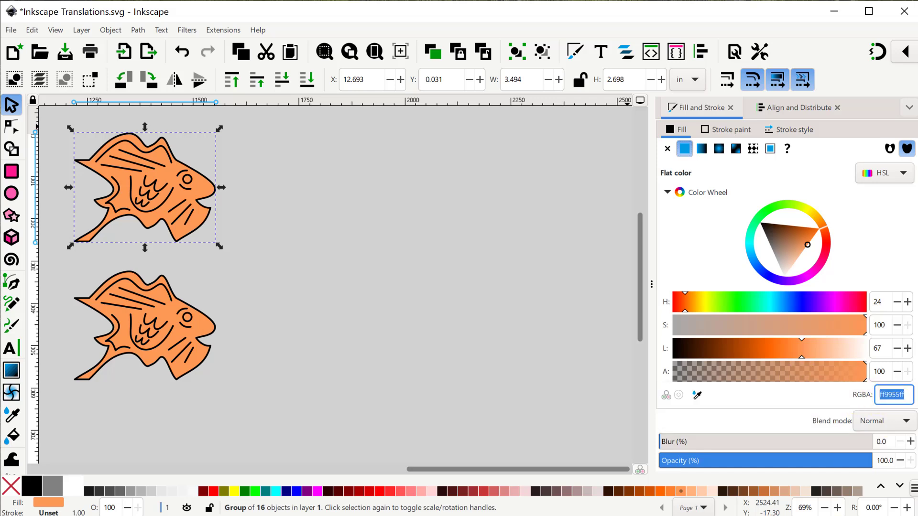
key(alt+Tab)
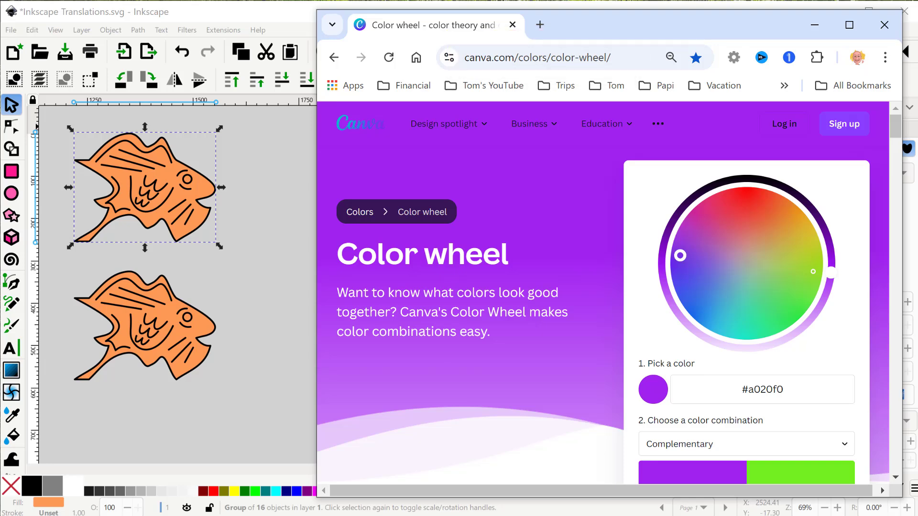
Step: Preview the Triadic and Tetradic color combinations on the color wheel page and set the combination back to Complementary
scroll(825, 329, down, 3)
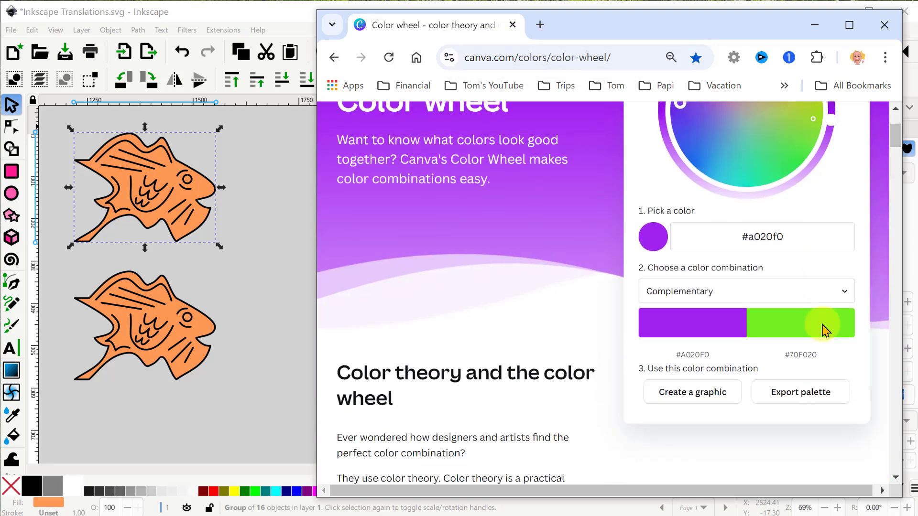
click(836, 293)
click(671, 395)
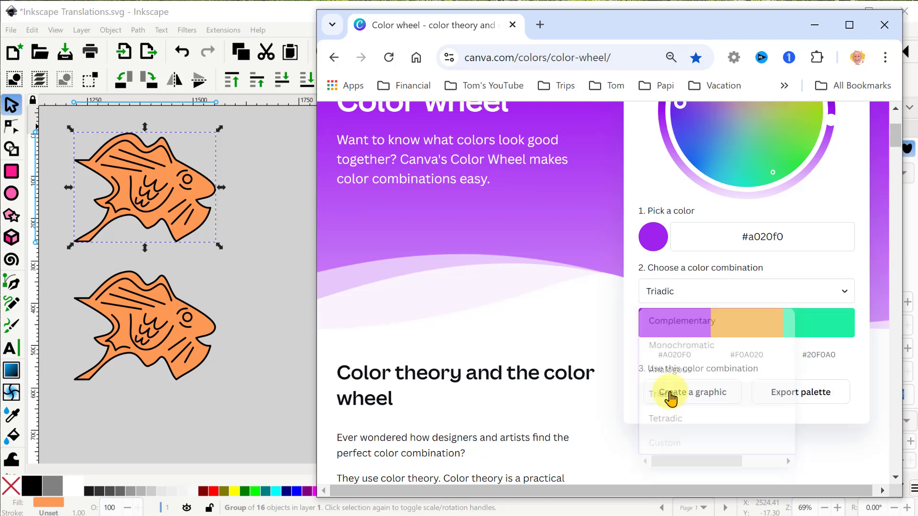
click(838, 291)
click(691, 420)
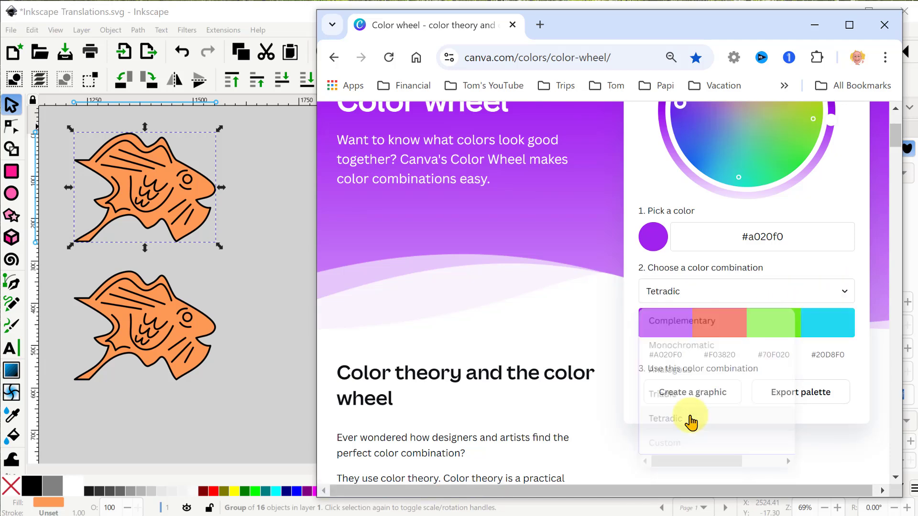
click(836, 296)
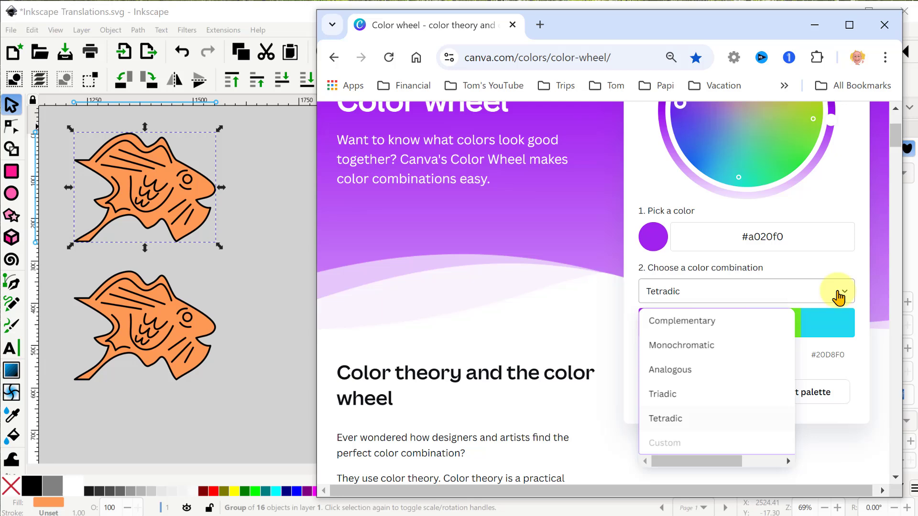
click(682, 321)
Step: Paste the copied fish color #ff9955 as the picked color, copy its complementary code #55BBFF, and return to Inkscape
triple_click(768, 237)
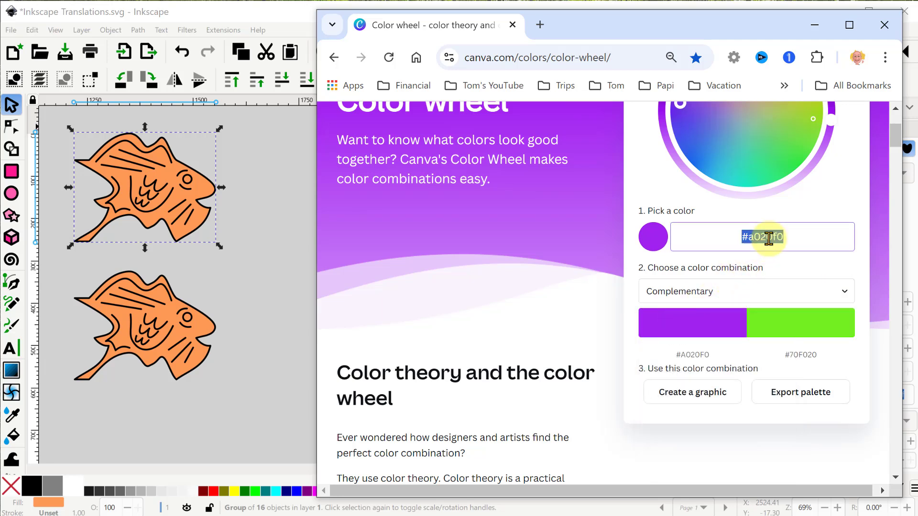
key(ctrl+v)
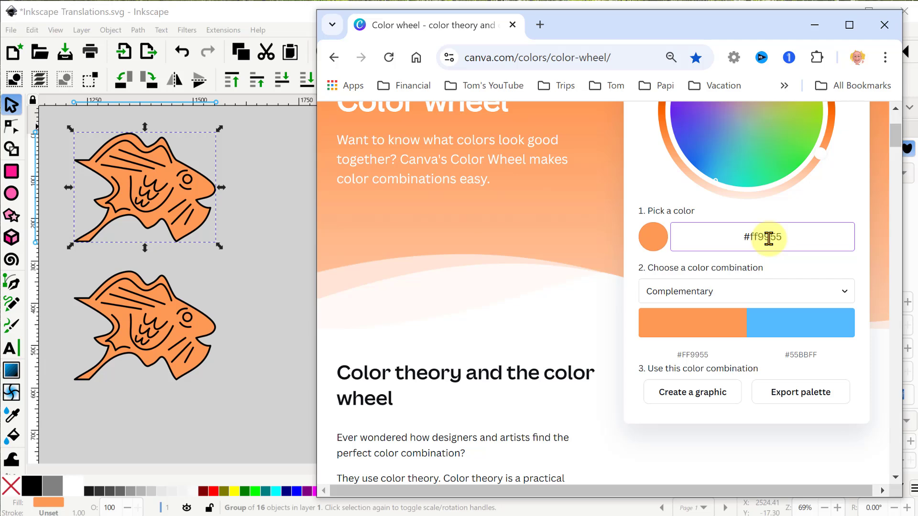
click(801, 355)
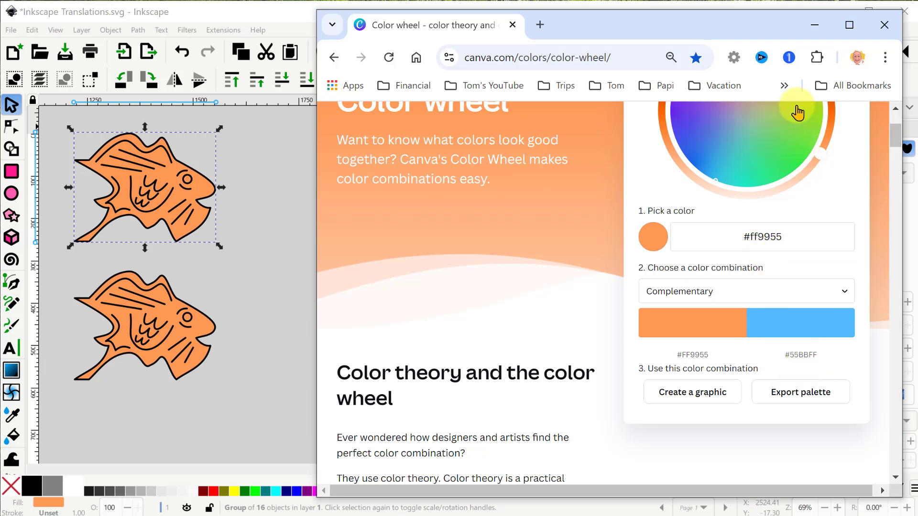
click(814, 24)
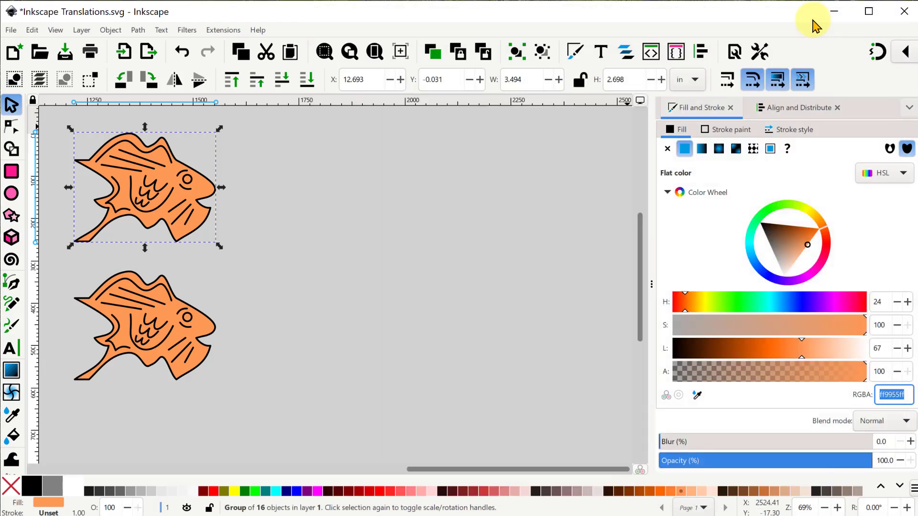
Step: Give the lower fish group a flat fill with the copied complementary color 55bbff and deselect it
click(158, 325)
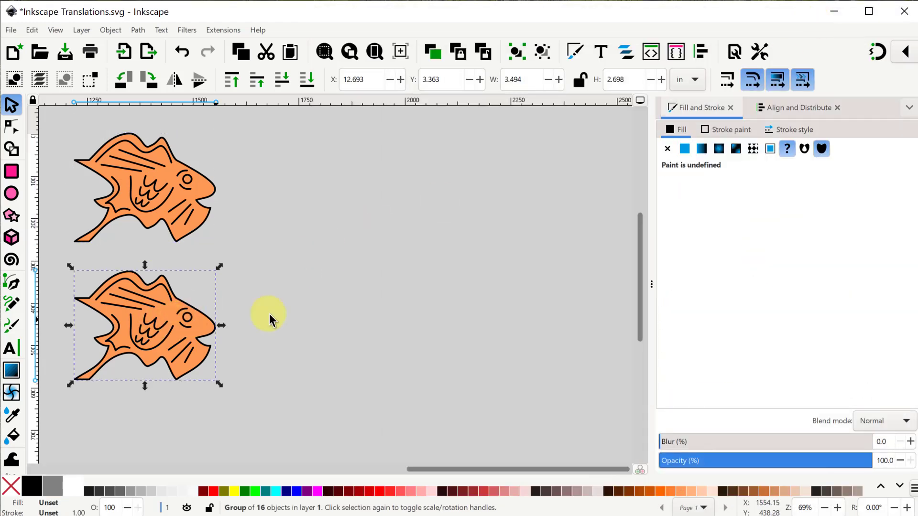
click(684, 148)
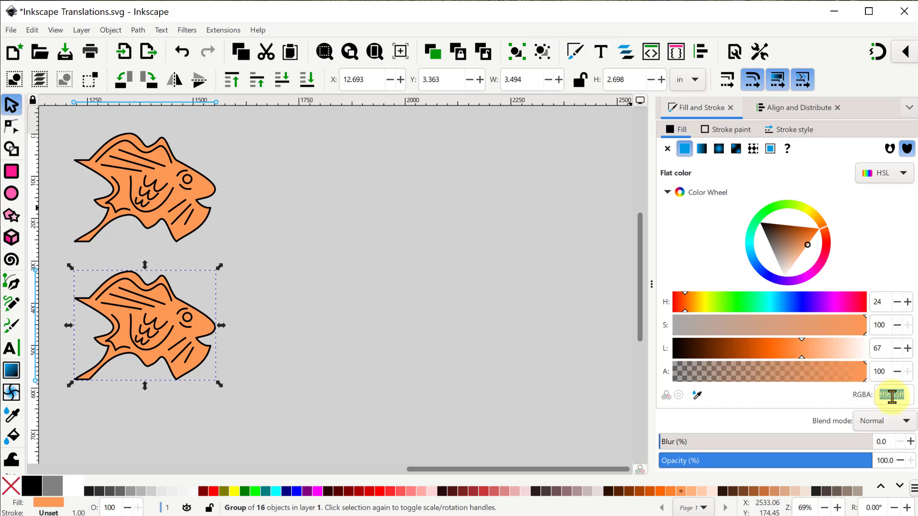
key(ctrl+v)
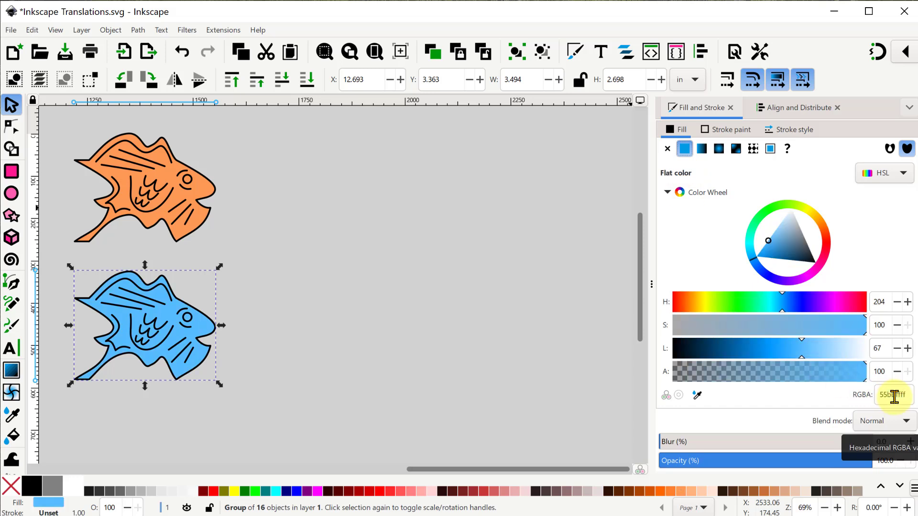
click(304, 340)
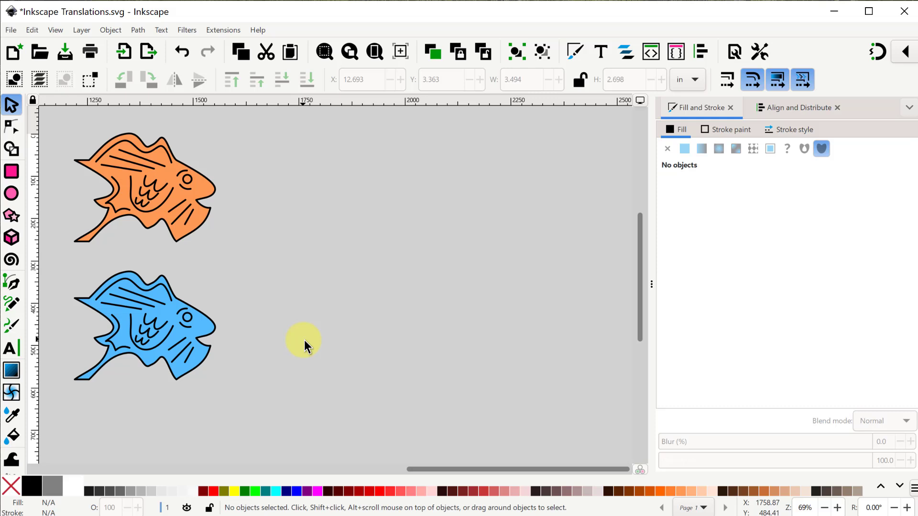
Step: Create tiled clones of the orange fish with reset settings, P1 simple translation, 1 row and 5 columns
click(146, 184)
click(32, 30)
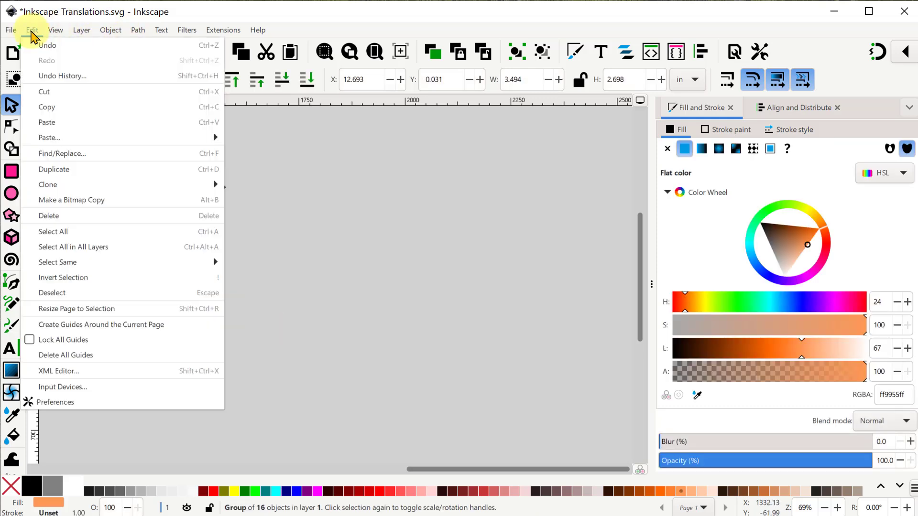
mouse_move(59, 184)
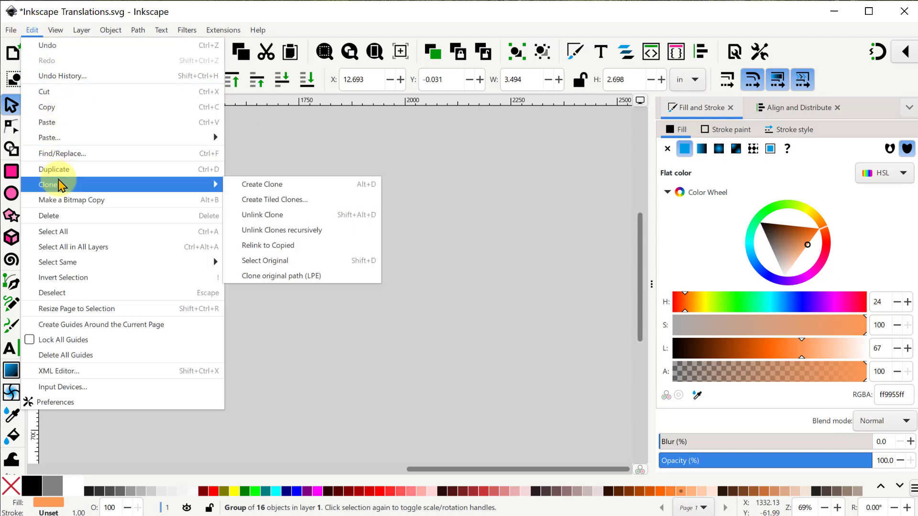
click(271, 200)
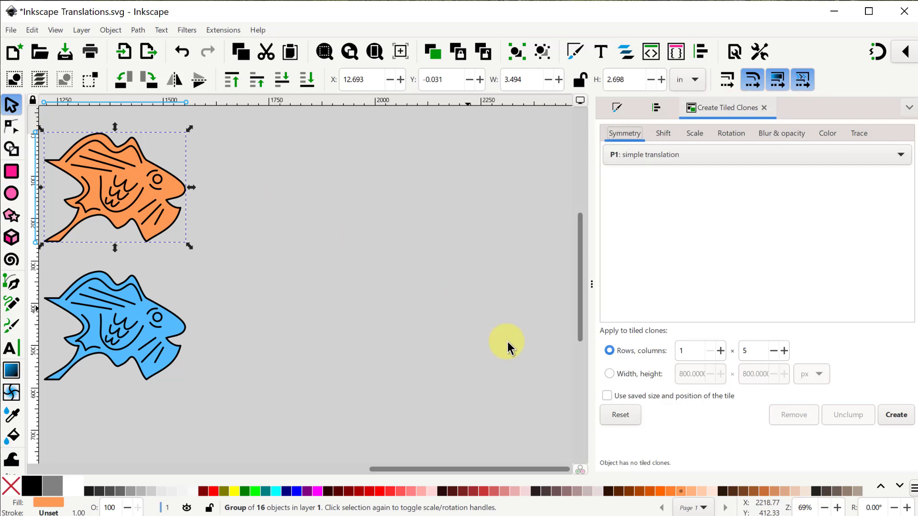
click(628, 416)
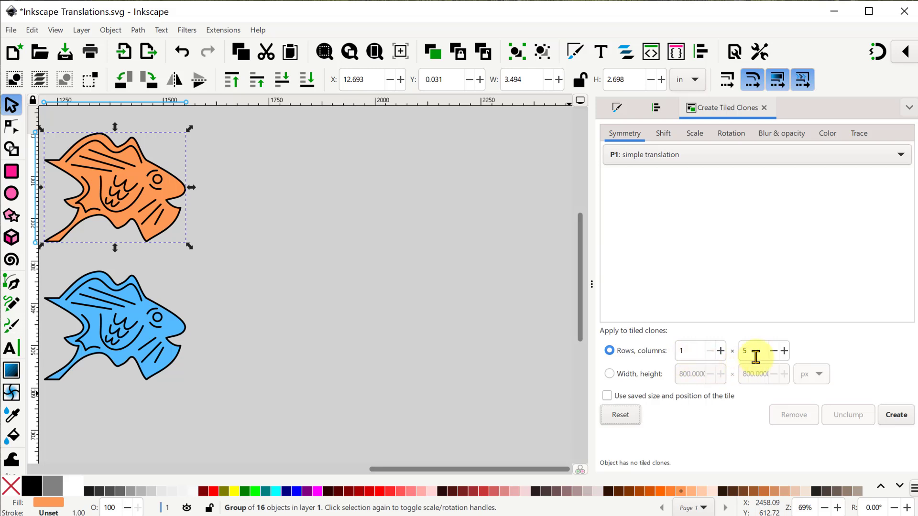
click(900, 417)
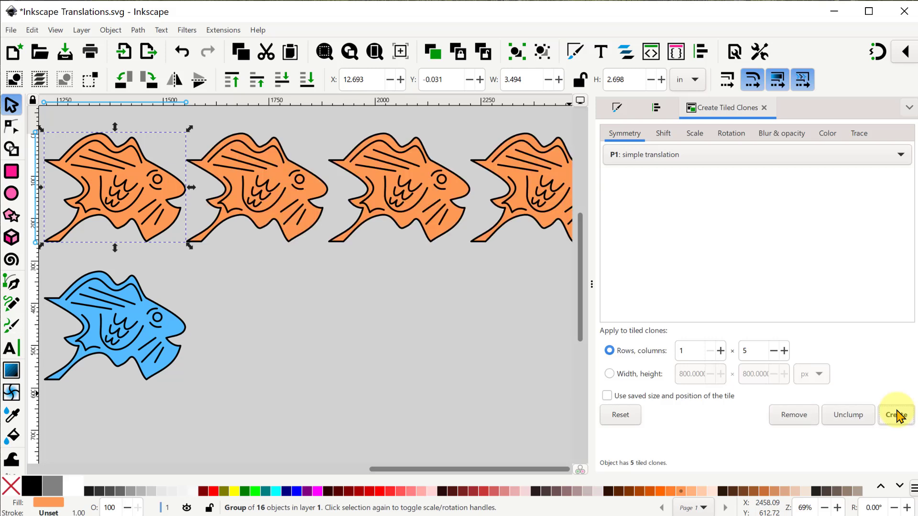
Step: Create a matching 1 × 5 row of tiled clones from the blue fish and deselect it
click(110, 337)
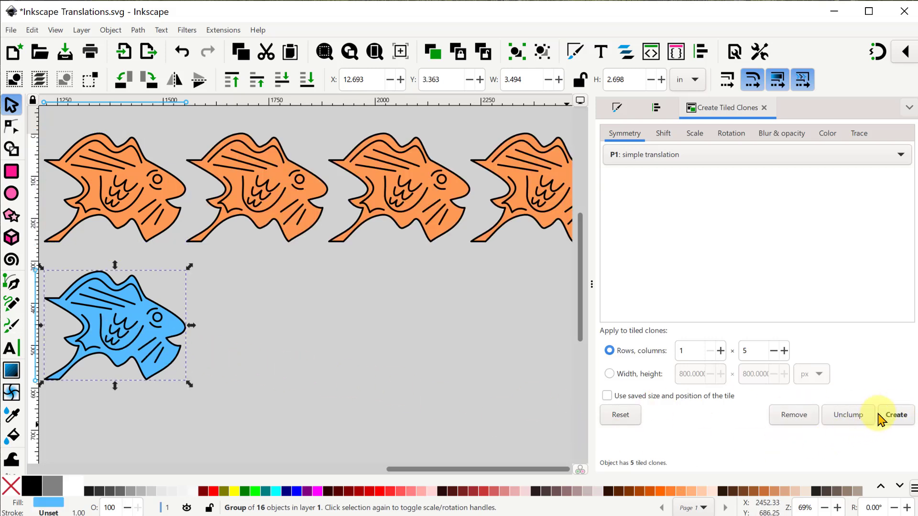
click(895, 418)
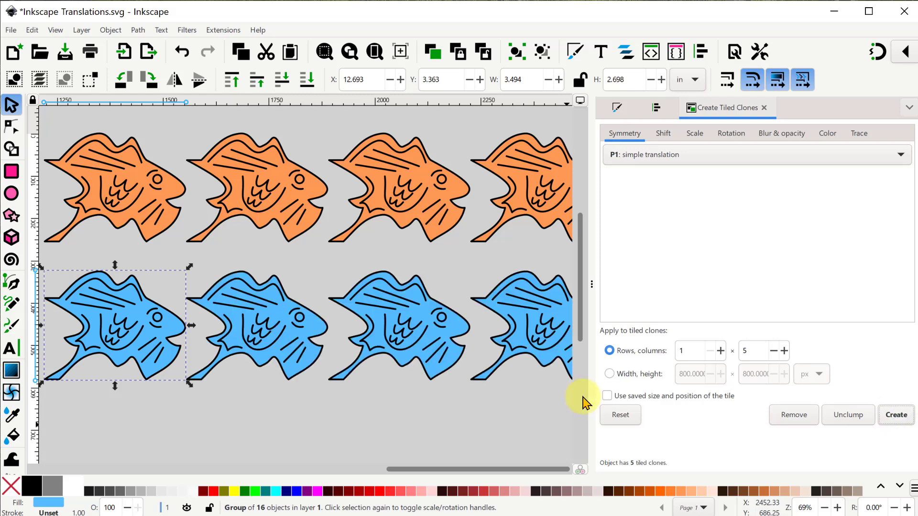
key(minus)
key(minus)
key(minus)
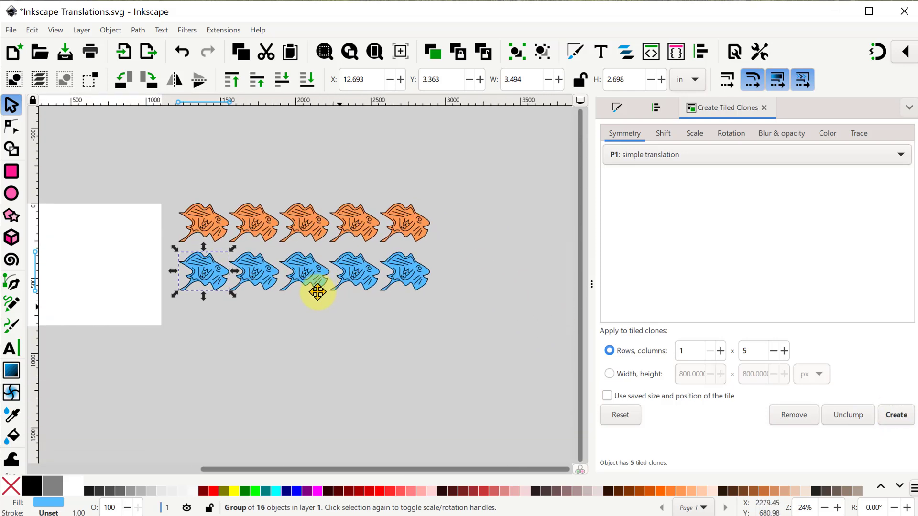
click(306, 305)
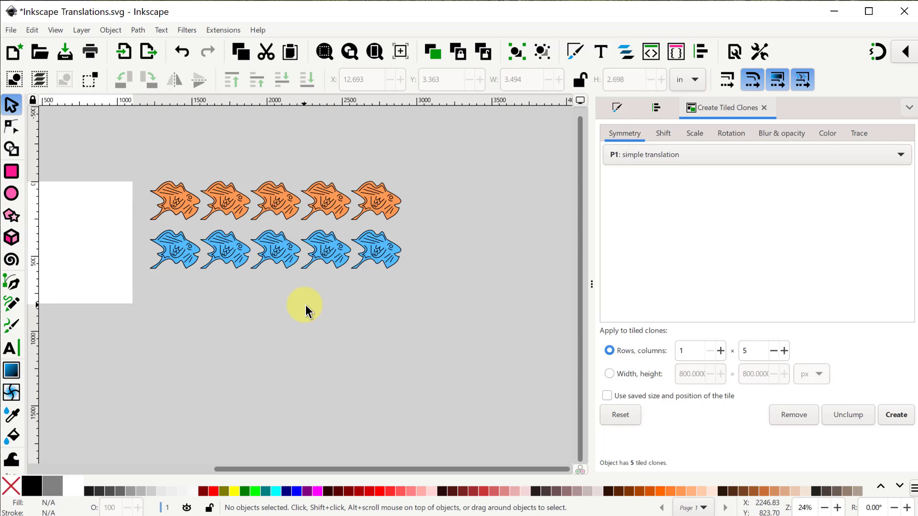
Step: Move the clone covering each original fish past the far end of its row, and check which fish are clones and which are originals
drag(173, 200, 439, 204)
drag(216, 259, 448, 254)
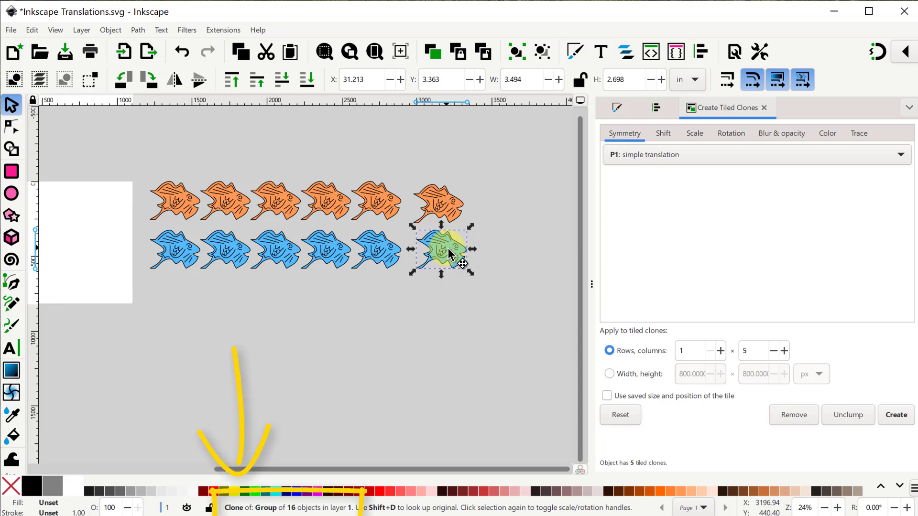
click(455, 206)
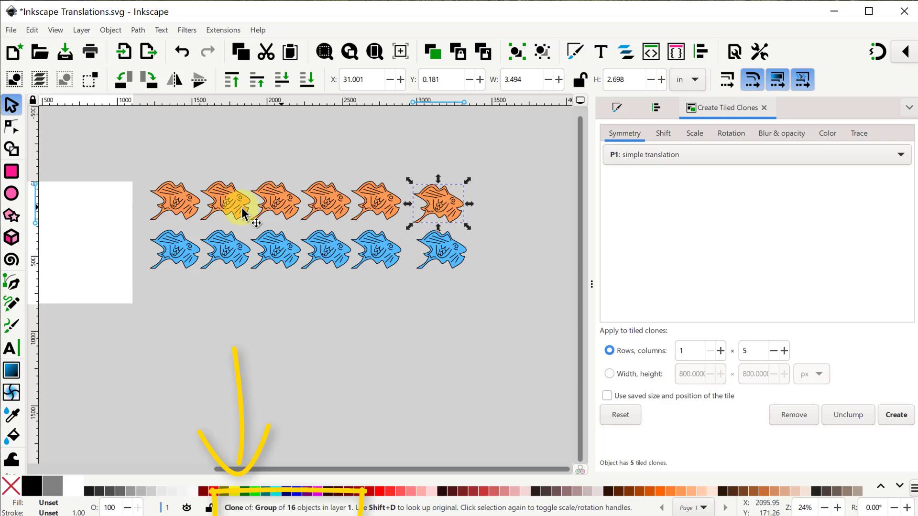
click(180, 207)
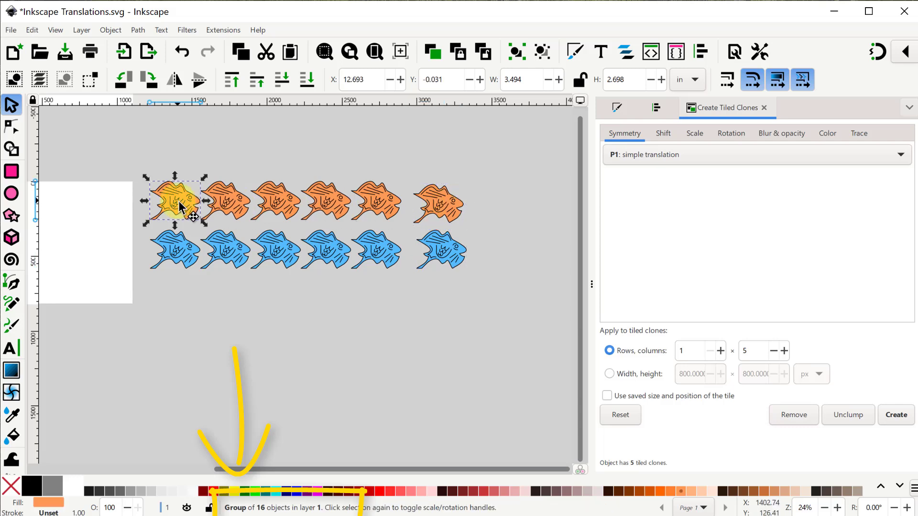
click(175, 248)
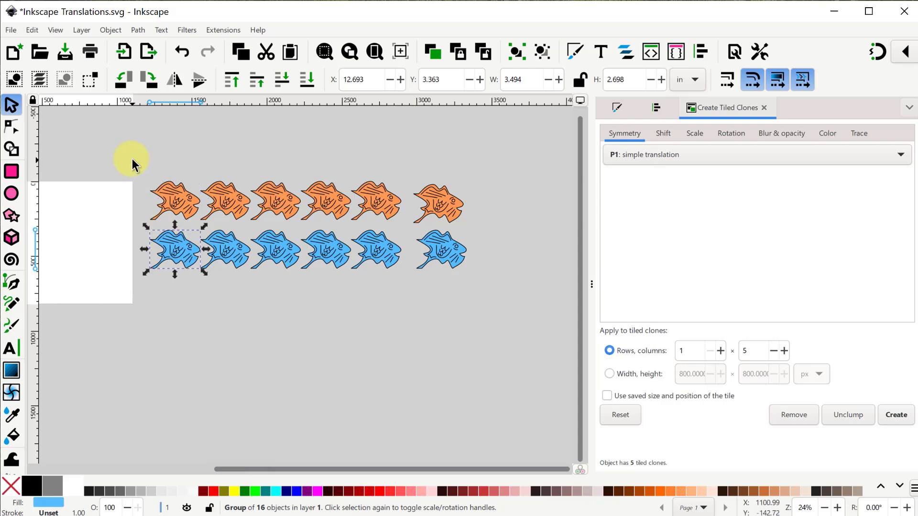
Step: Select the original orange and blue fish together, move them below the rows of clones, and deselect them
drag(131, 158, 210, 293)
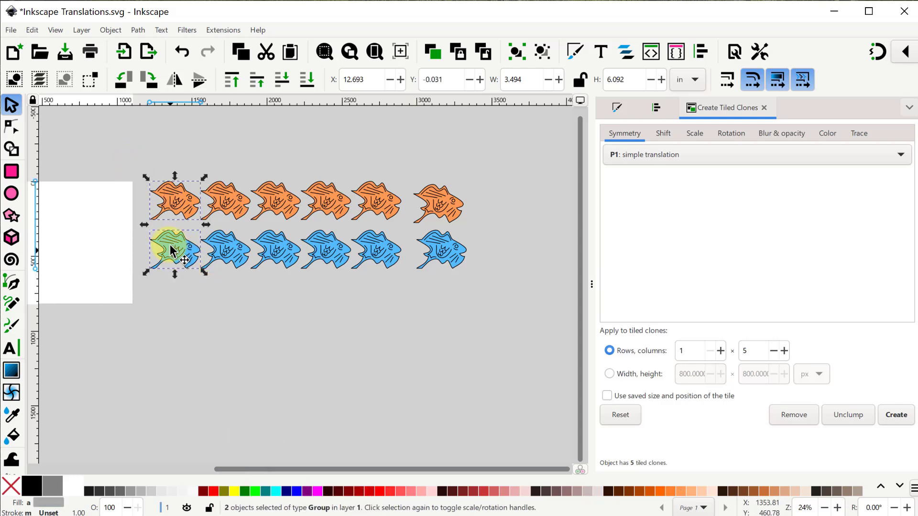
drag(172, 249, 181, 384)
click(231, 359)
Step: Try a red #FF0000 fill on the original orange fish and a #0000FF fill on the original blue one, and undo both
click(172, 343)
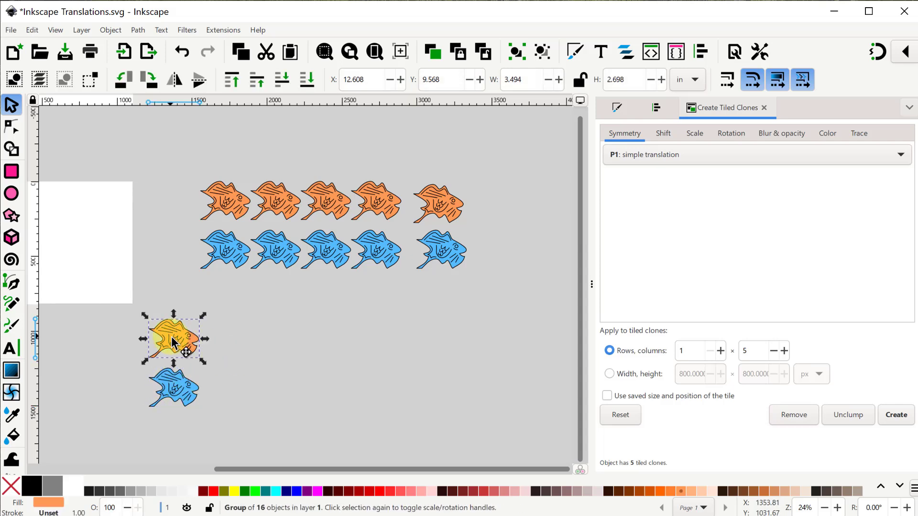
click(209, 490)
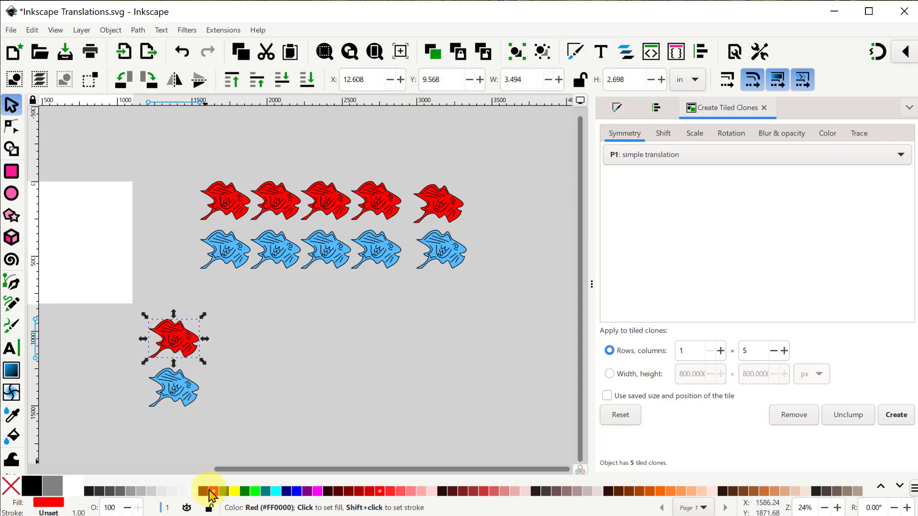
click(177, 388)
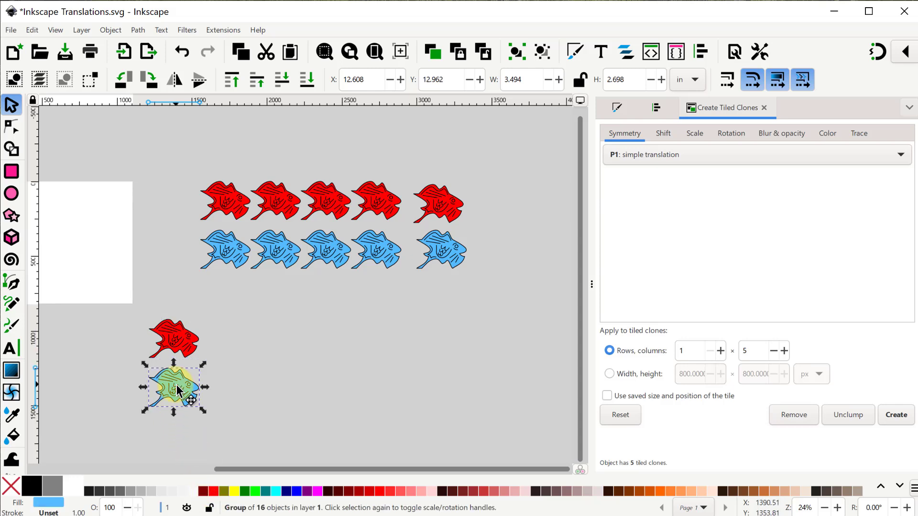
click(296, 492)
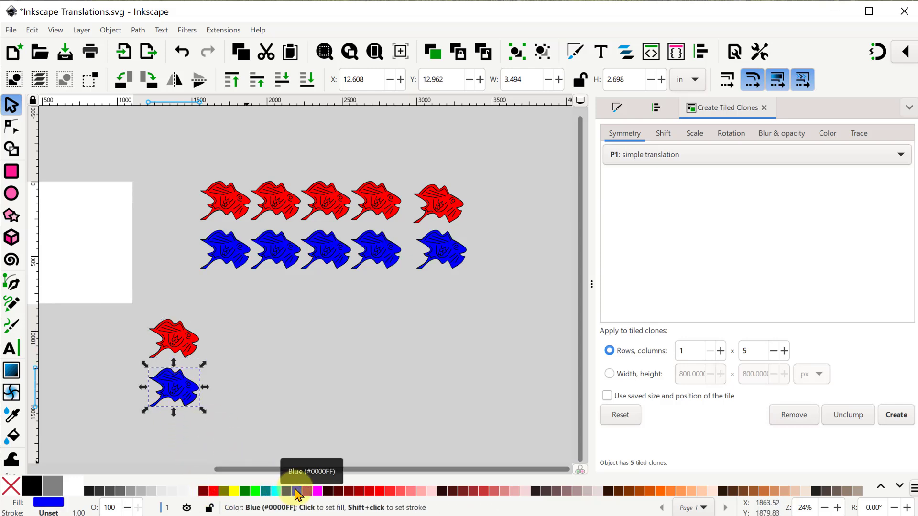
click(306, 387)
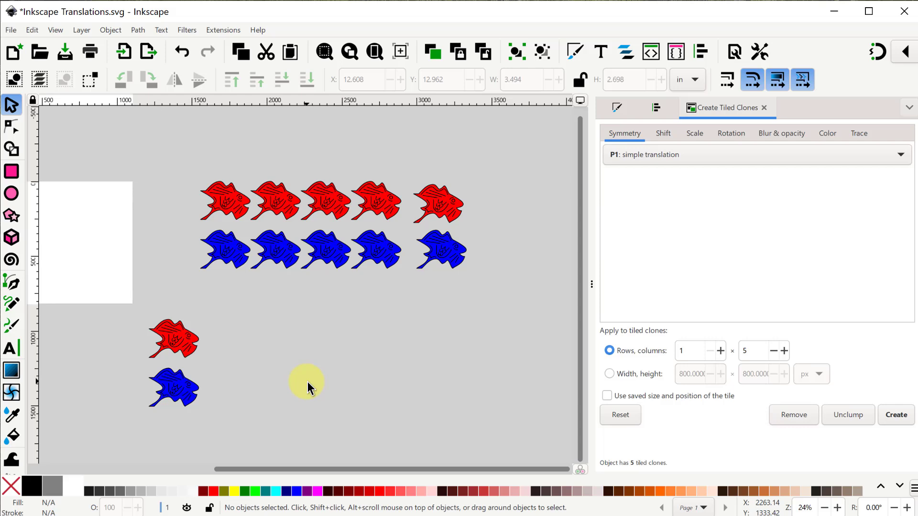
key(ctrl+z)
key(ctrl+z)
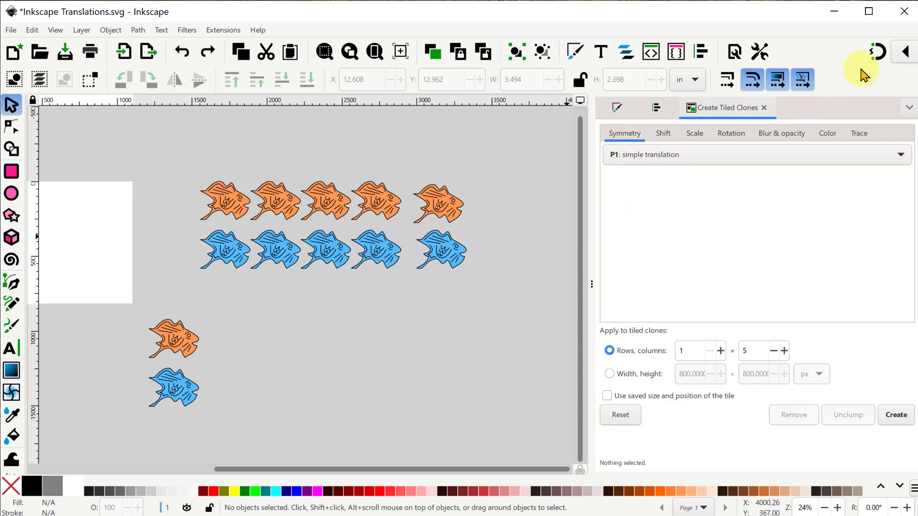
Step: Enable snapping and start a tessellated row above the clones by interlocking orange and blue fish clones alternately
scroll(269, 392, up, 2)
drag(181, 297, 144, 195)
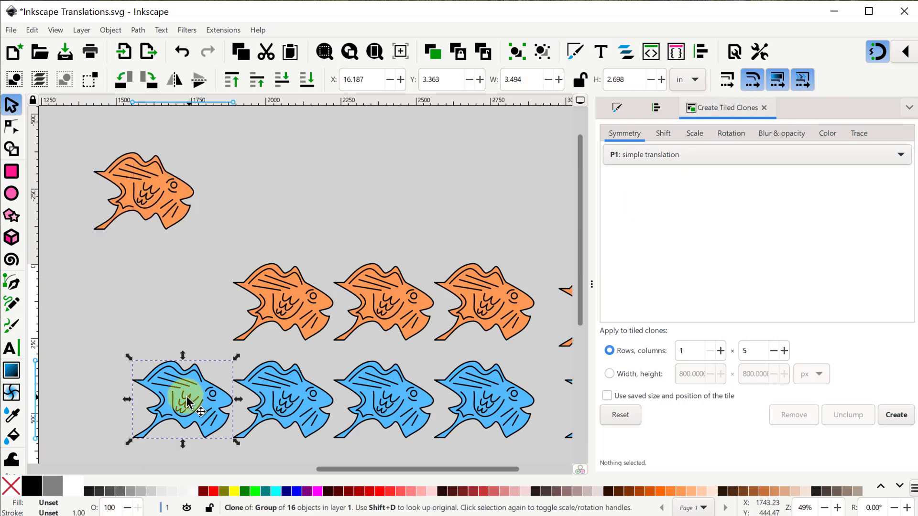
mouse_move(185, 395)
mouse_down()
mouse_move(199, 189)
mouse_move(336, 242)
mouse_up()
scroll(199, 189, up, 2)
drag(375, 403, 369, 205)
Step: Snap the remaining orange and blue fish clones alternately onto the end of the row to complete a ten-fish row
scroll(263, 380, right, 3)
click(469, 319)
mouse_move(469, 319)
mouse_down()
mouse_move(518, 344)
mouse_move(399, 211)
mouse_move(491, 136)
mouse_move(324, 303)
mouse_move(368, 287)
mouse_up()
click(338, 440)
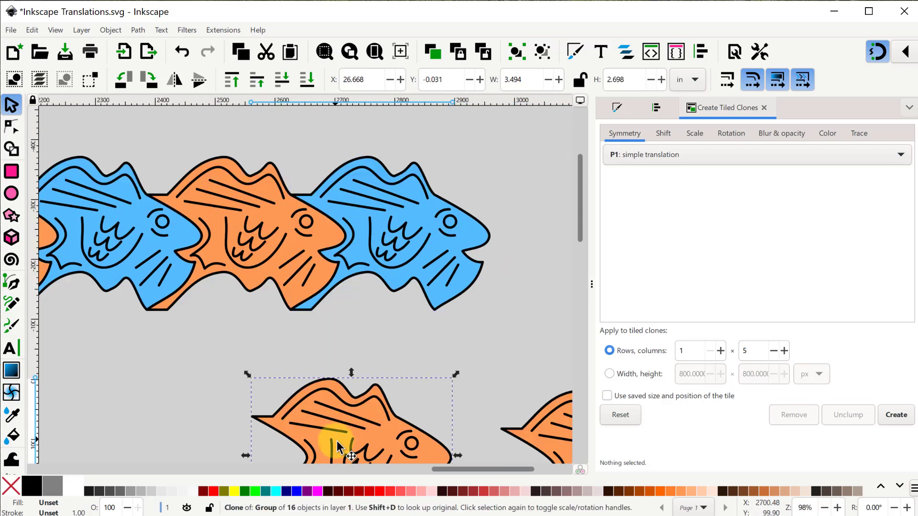
drag(338, 440, 271, 256)
click(577, 200)
drag(379, 430, 440, 205)
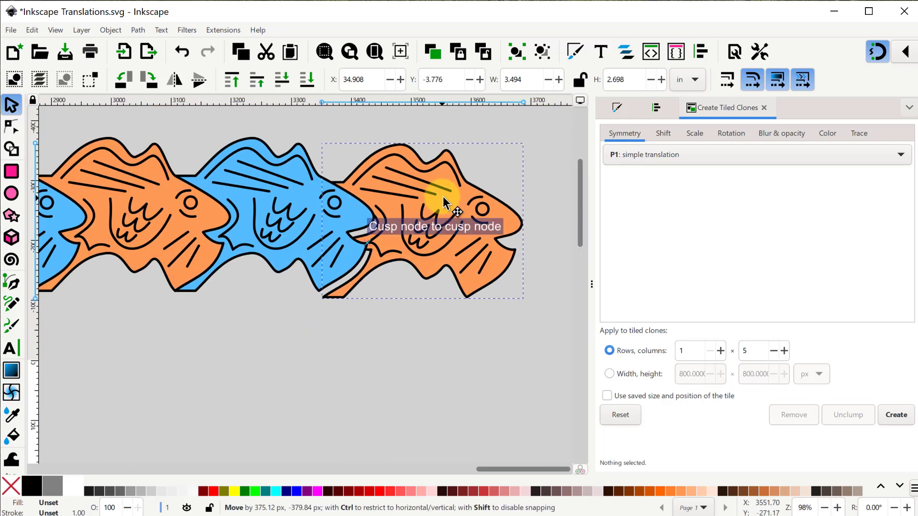
drag(537, 139, 455, 268)
Step: Group the ten-fish row, duplicate it, and snap the duplicate directly below so the two rows interlock with staggered ends
scroll(455, 268, down, 2)
scroll(455, 268, down, 3)
click(73, 242)
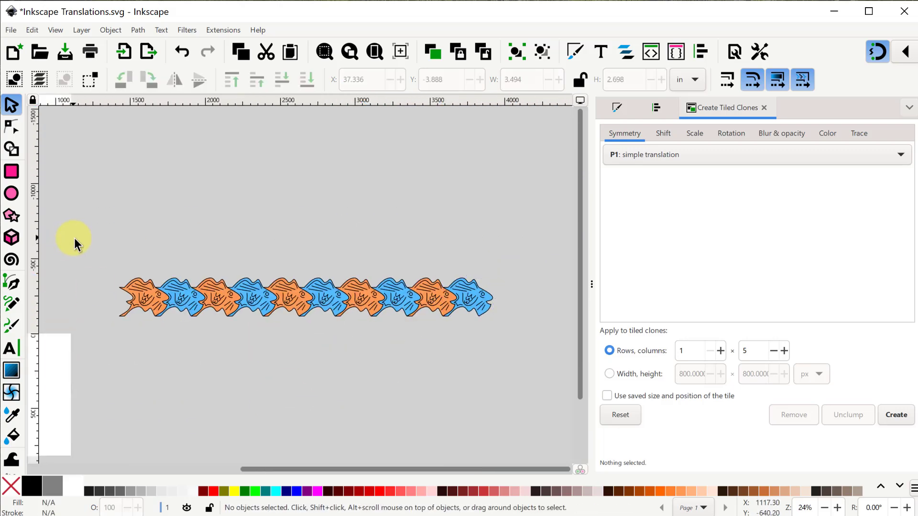
mouse_move(75, 237)
mouse_down()
mouse_move(358, 353)
mouse_move(520, 346)
mouse_up()
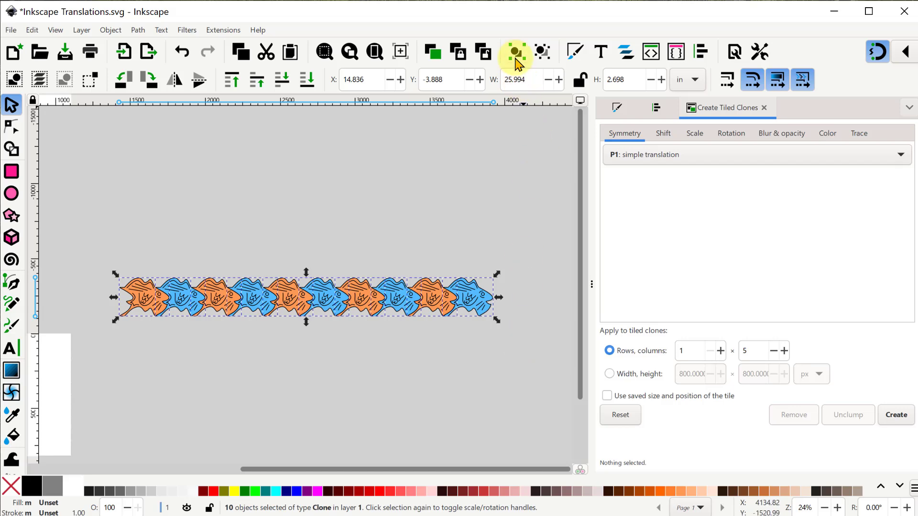
key(ctrl+d)
drag(250, 295, 260, 368)
scroll(286, 328, up, 4)
scroll(186, 273, down, 4)
scroll(238, 323, up, 6)
scroll(225, 324, down, 2)
scroll(224, 316, down, 2)
key(Escape)
Step: Duplicate the interlocked rows and snap the copies underneath until the tessellation has eight rows
drag(256, 164, 263, 382)
scroll(267, 246, down, 5)
drag(268, 246, 273, 368)
scroll(287, 425, down, 5)
drag(225, 287, 170, 369)
key(Escape)
drag(273, 210, 308, 266)
scroll(266, 205, up, 3)
scroll(307, 266, up, 3)
scroll(364, 416, down, 5)
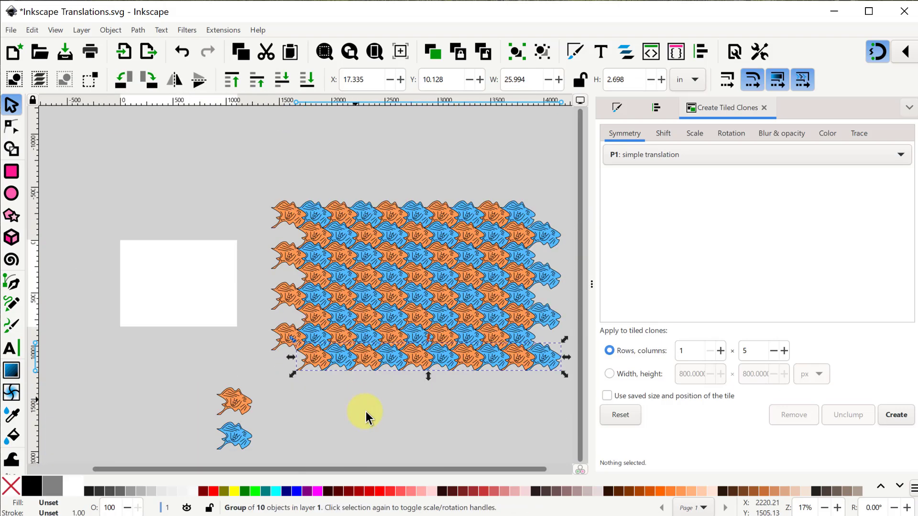
Step: Select all eight fish rows and group them into one tessellation object
key(Escape)
drag(241, 165, 576, 380)
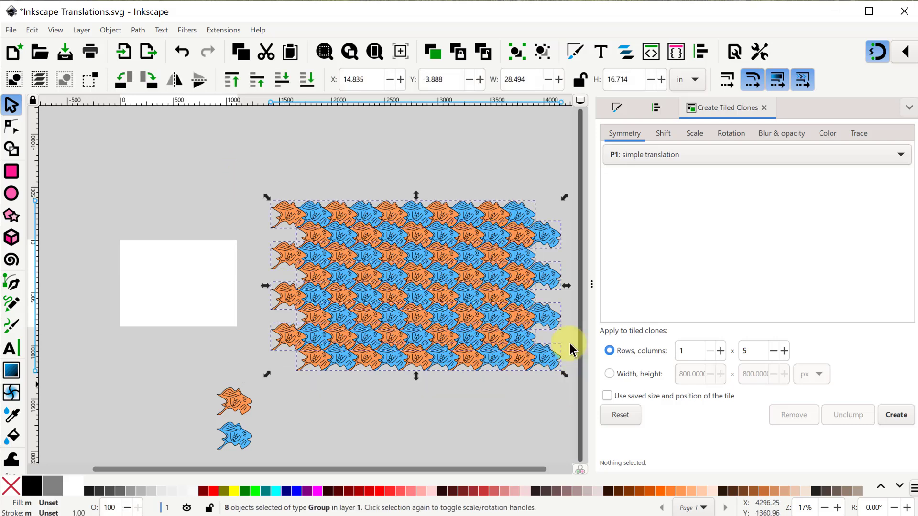
click(514, 56)
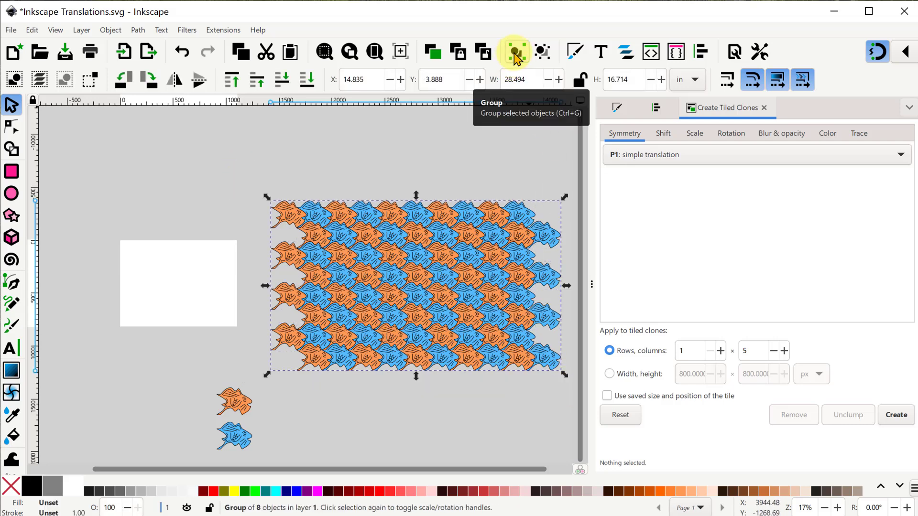
Step: Draw a 1104 by 816 px rectangle exactly covering the page, with a yellow #FFFF00 fill and no stroke
key(5)
key(Escape)
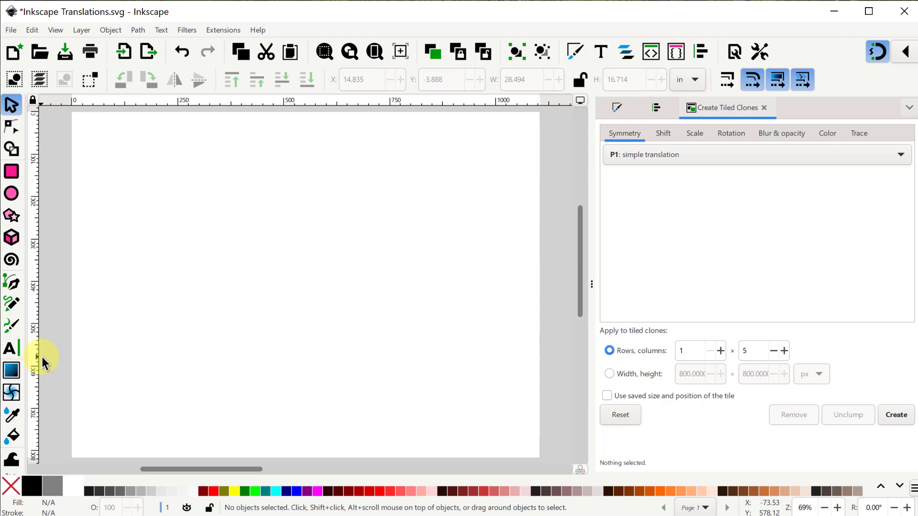
click(11, 171)
drag(73, 112, 539, 457)
click(234, 491)
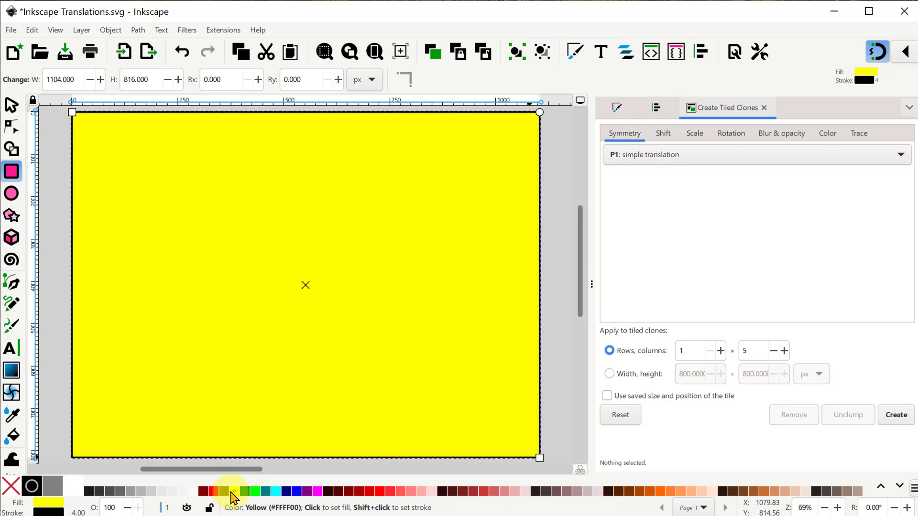
shift+click(10, 486)
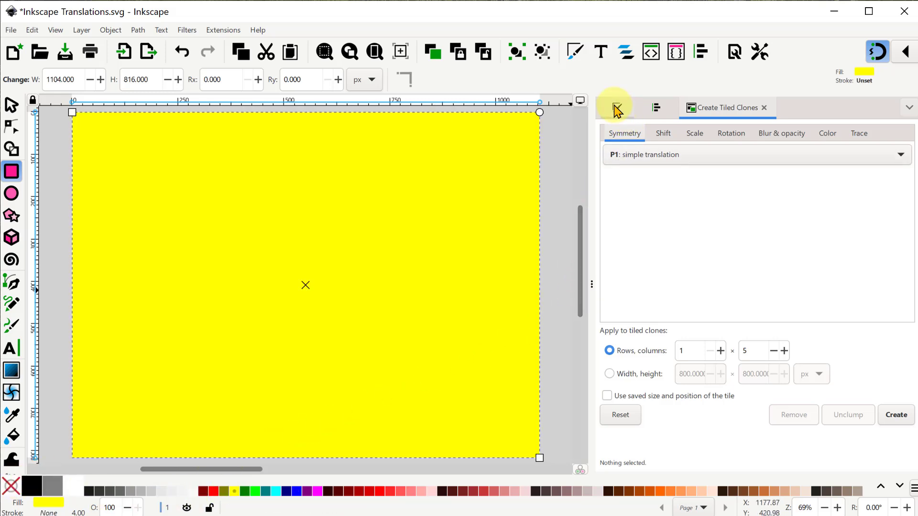
Step: Lower the yellow rectangle's opacity to about 52% and return to the selection tool
click(617, 107)
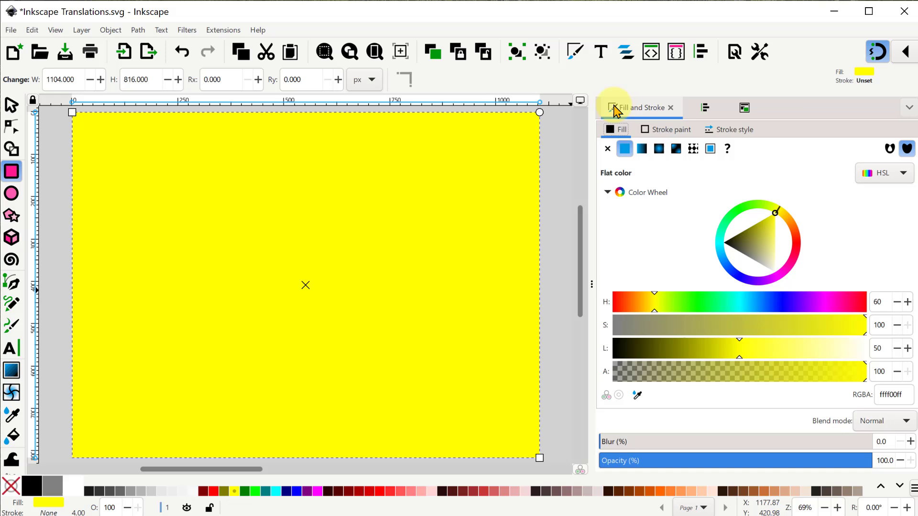
click(740, 462)
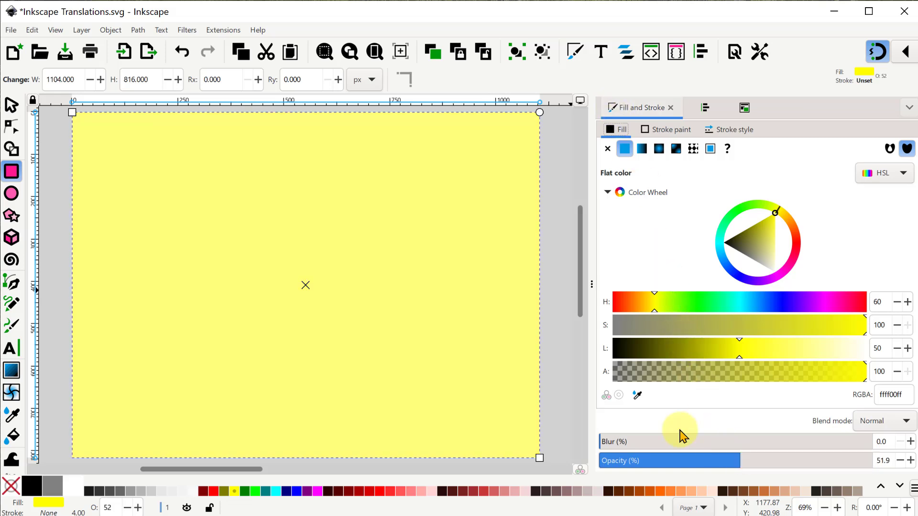
click(12, 105)
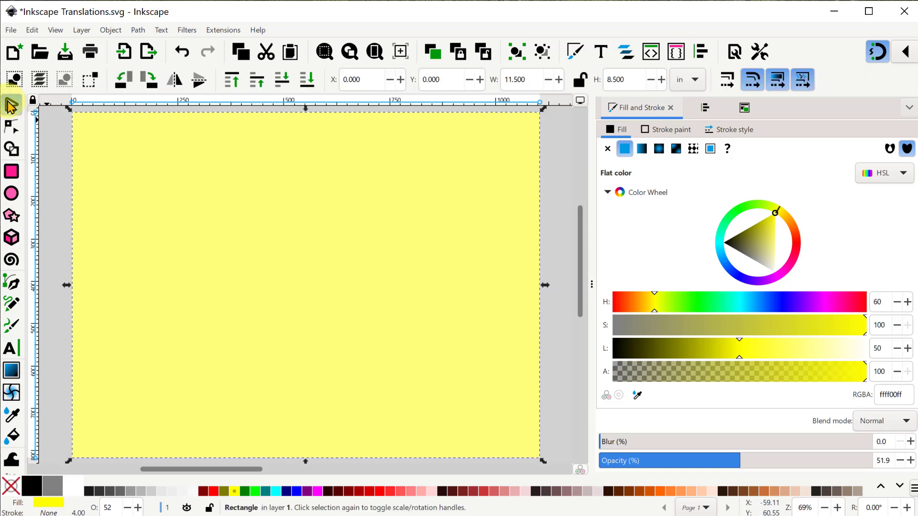
Step: Centre the fish tessellation group horizontally and vertically relative to the page
scroll(282, 253, down, 2)
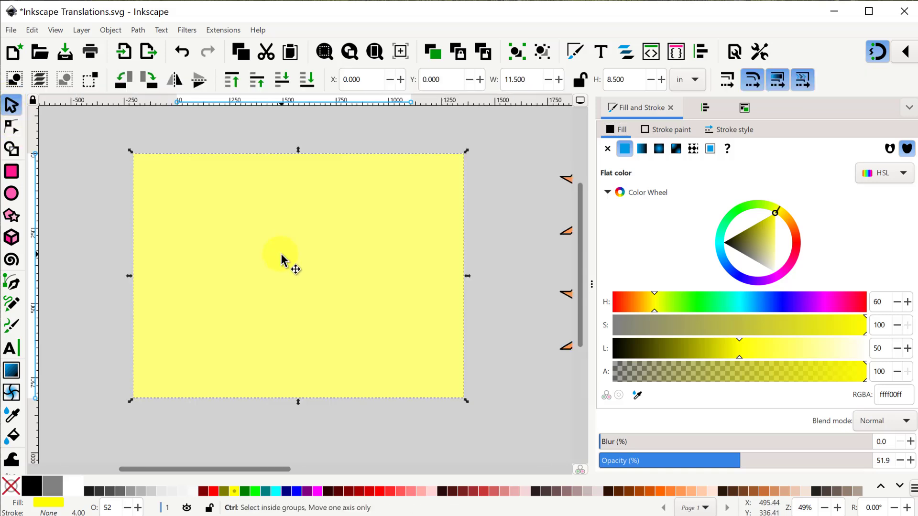
click(550, 311)
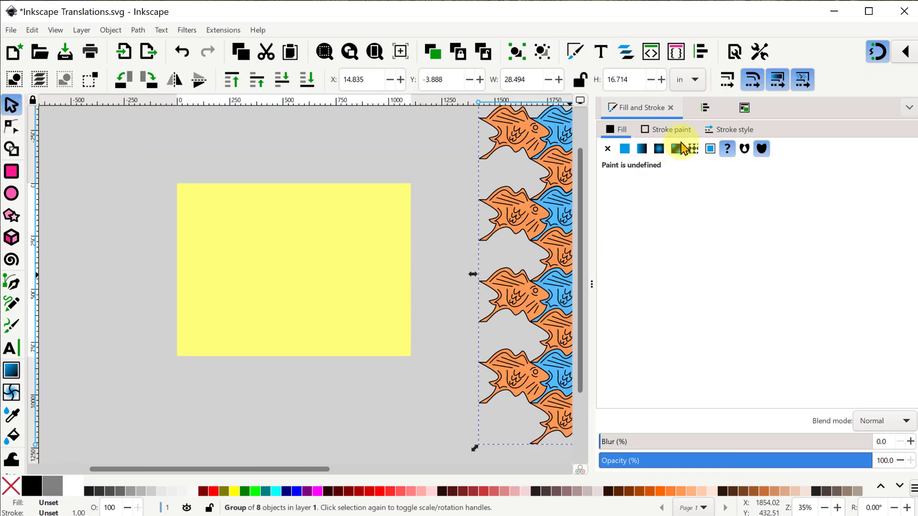
click(706, 108)
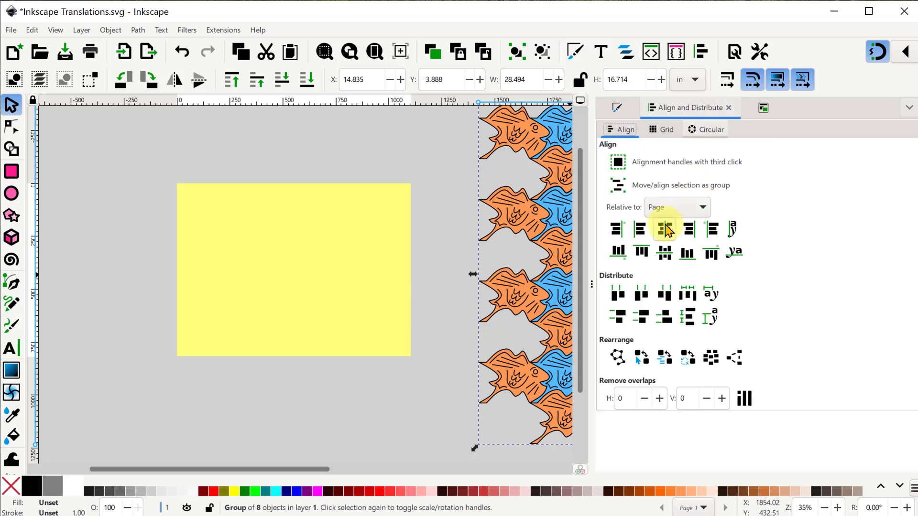
click(664, 229)
click(665, 252)
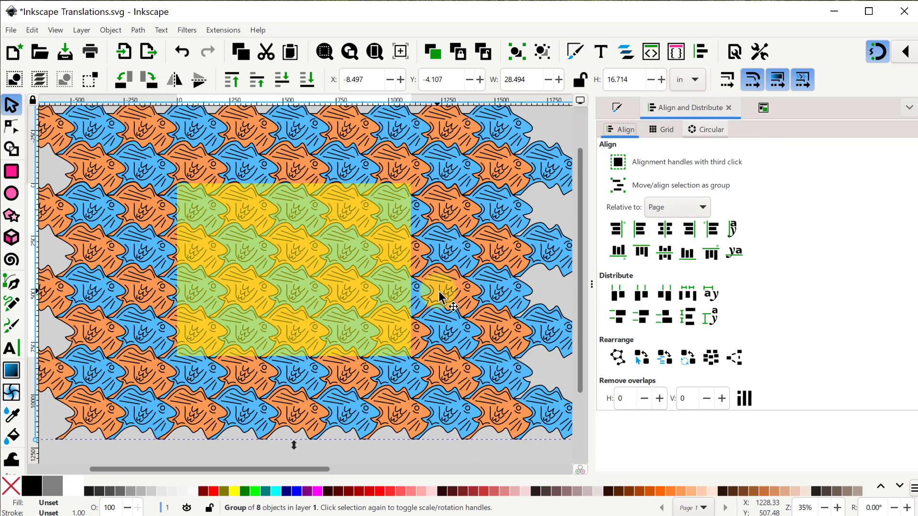
Step: With stroke-width scaling on and snapping off, shrink the tessellation about its centre to about 15.75 by 9.24 in
scroll(438, 291, down, 1)
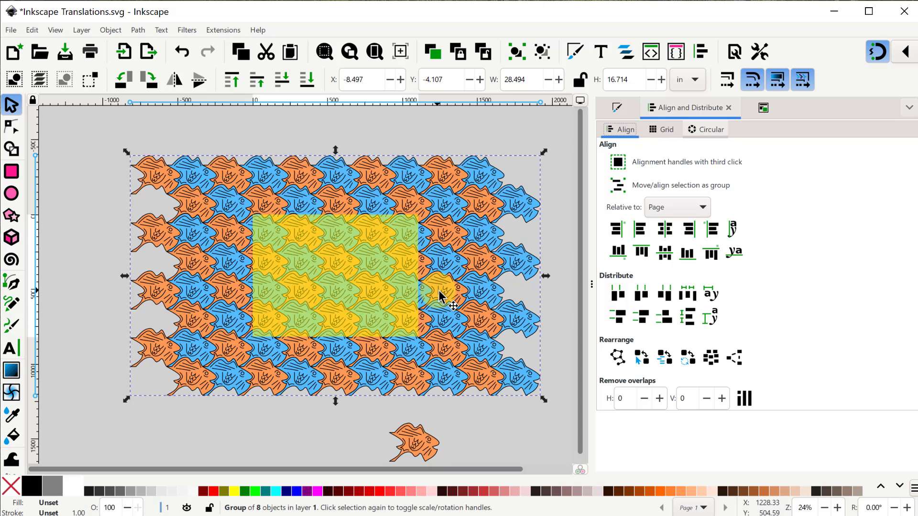
click(727, 81)
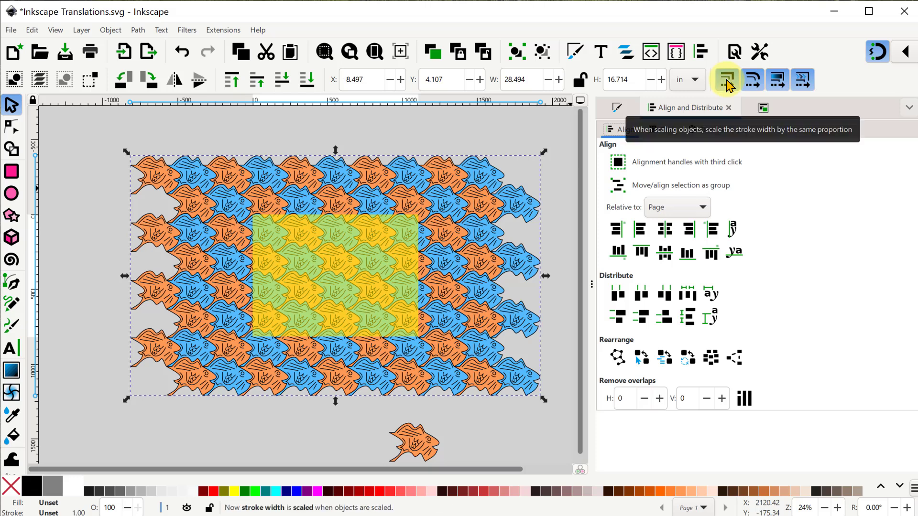
click(878, 52)
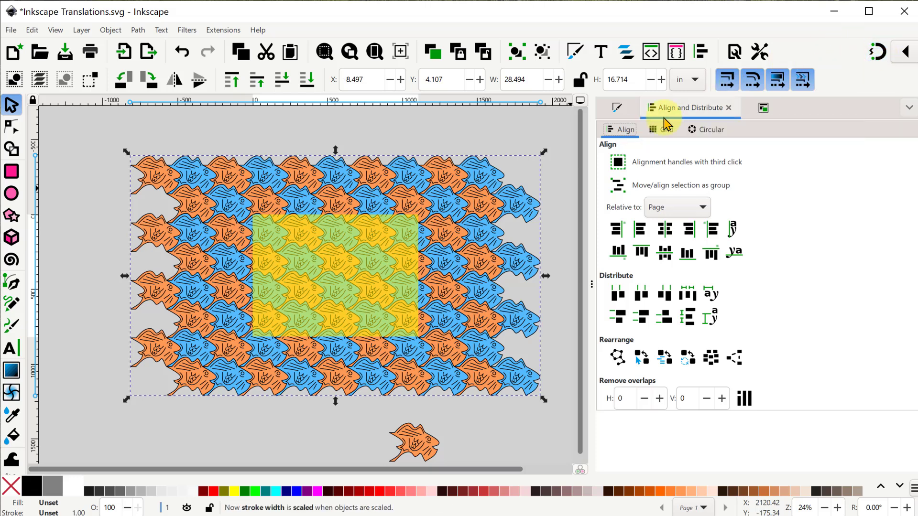
drag(544, 153, 494, 207)
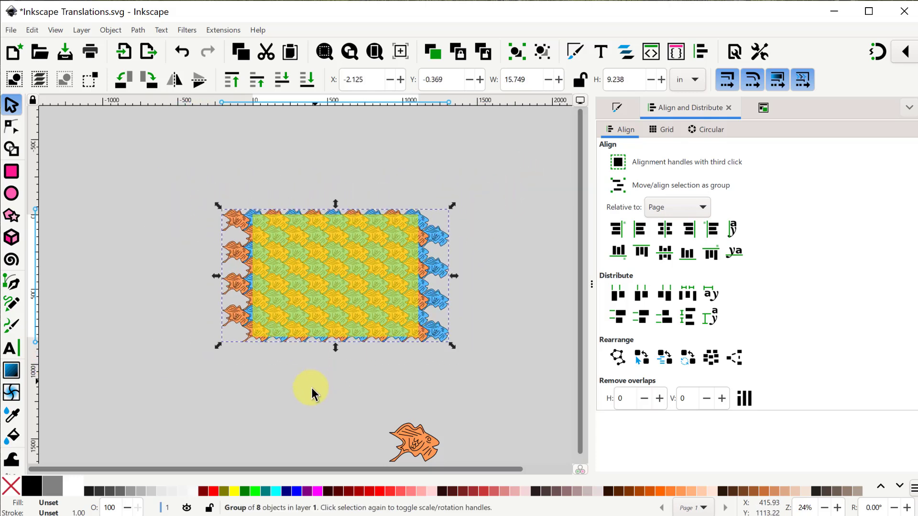
Step: Clip the fish tessellation group to the yellow page-sized rectangle, fit the page in view, and deselect
ctrl+scroll(308, 388, up, 2)
scroll(308, 388, up, 8)
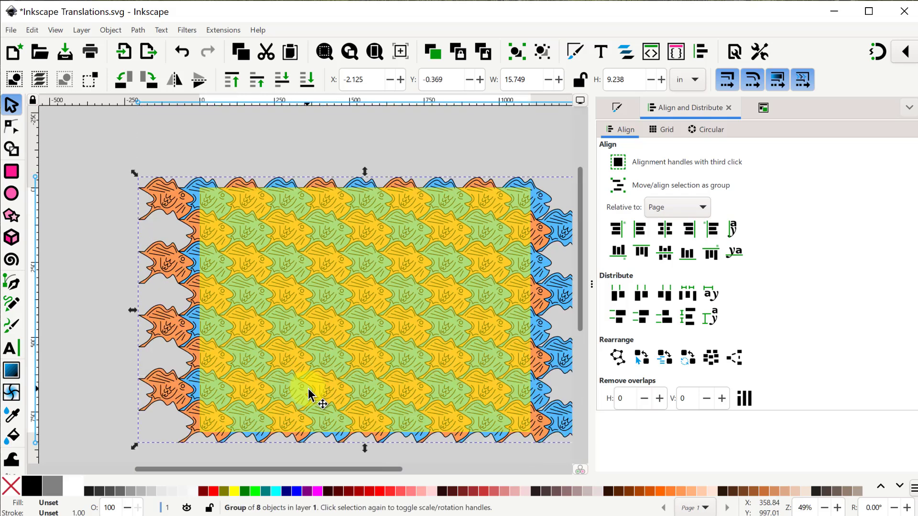
click(376, 333)
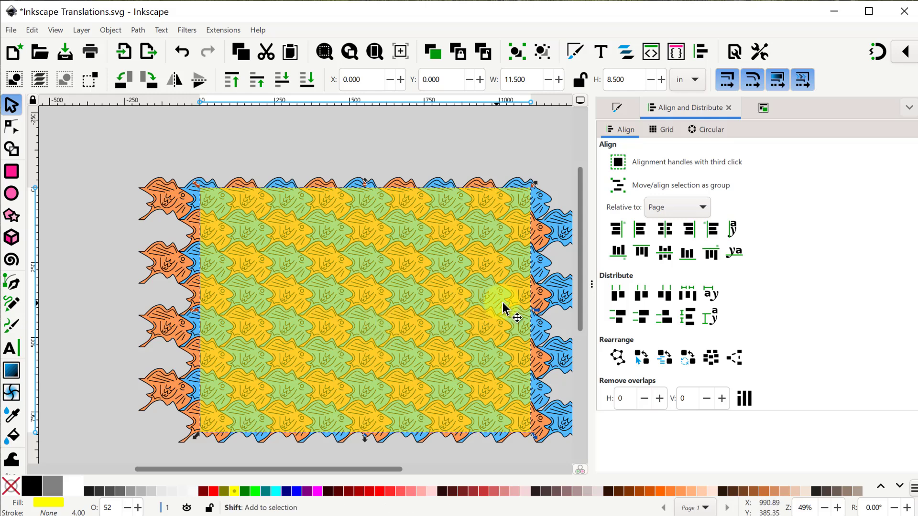
shift+click(557, 287)
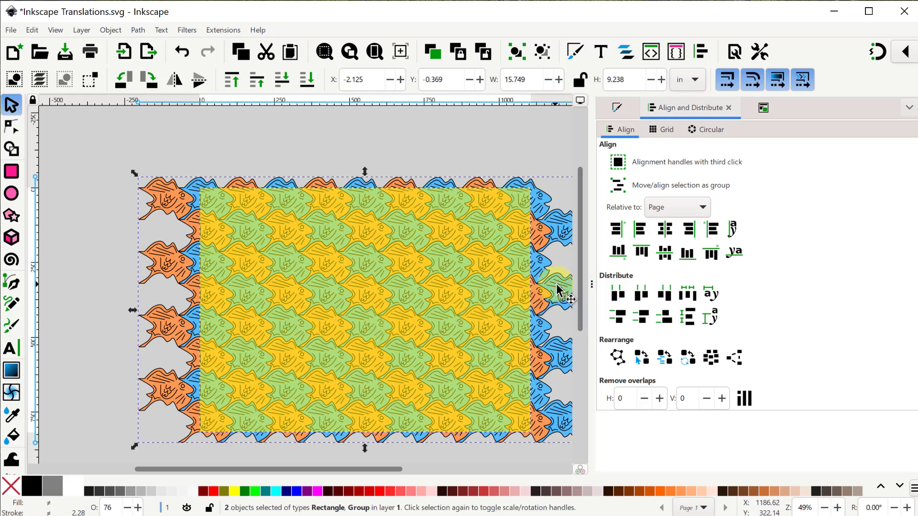
click(110, 29)
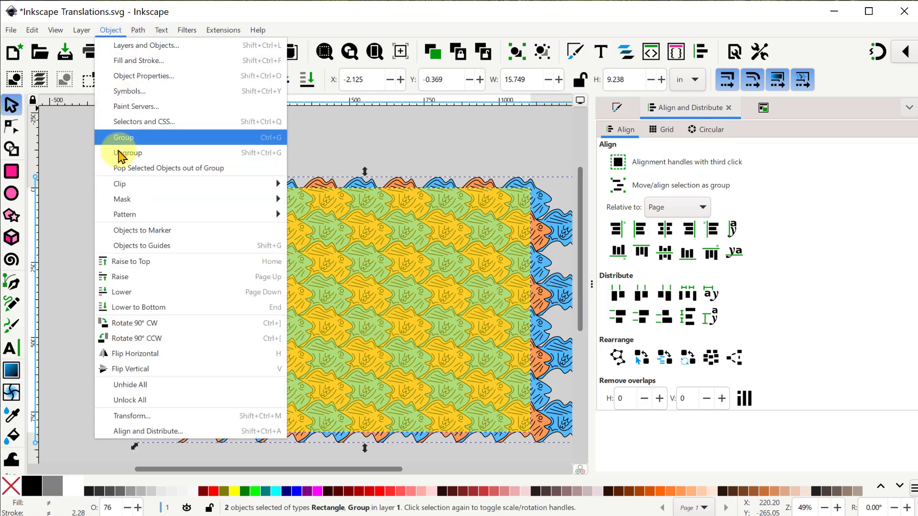
mouse_move(279, 184)
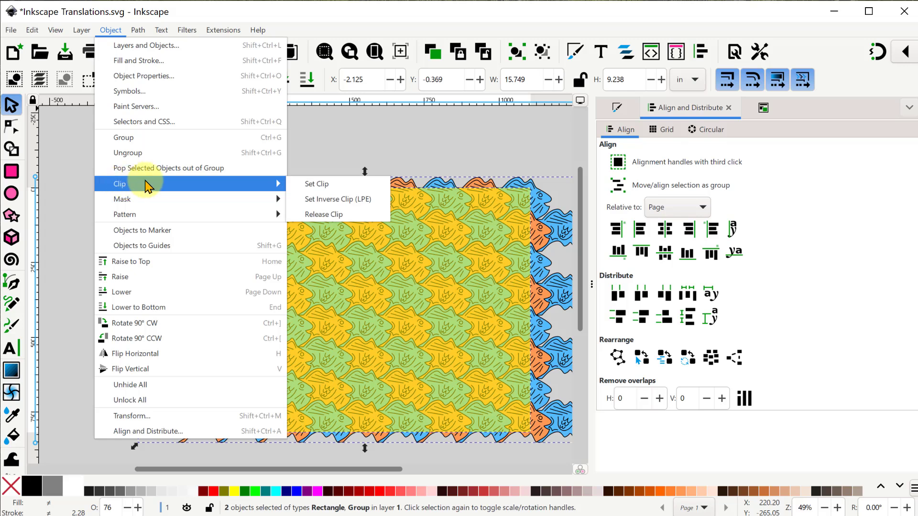
click(313, 184)
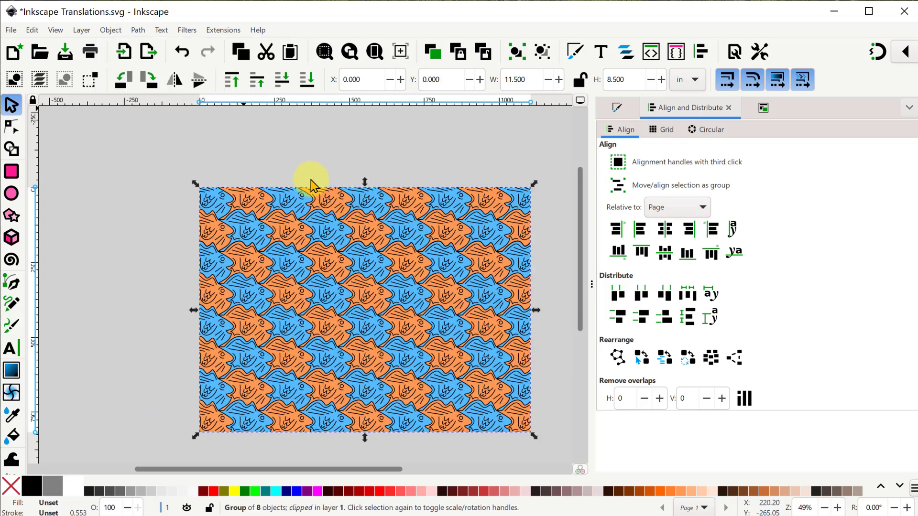
click(375, 51)
click(565, 160)
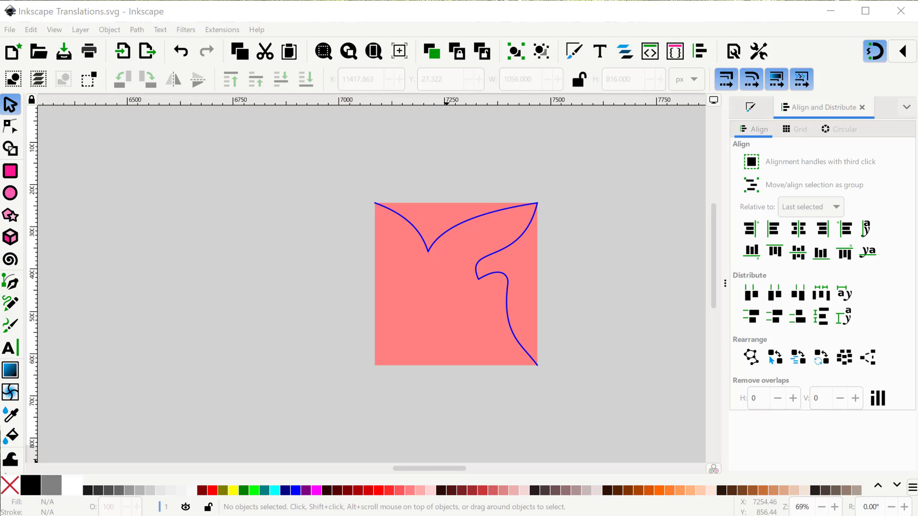
Step: Use Division to cut the pink square along the blue curve on its right side, and select the right-hand piece
click(431, 333)
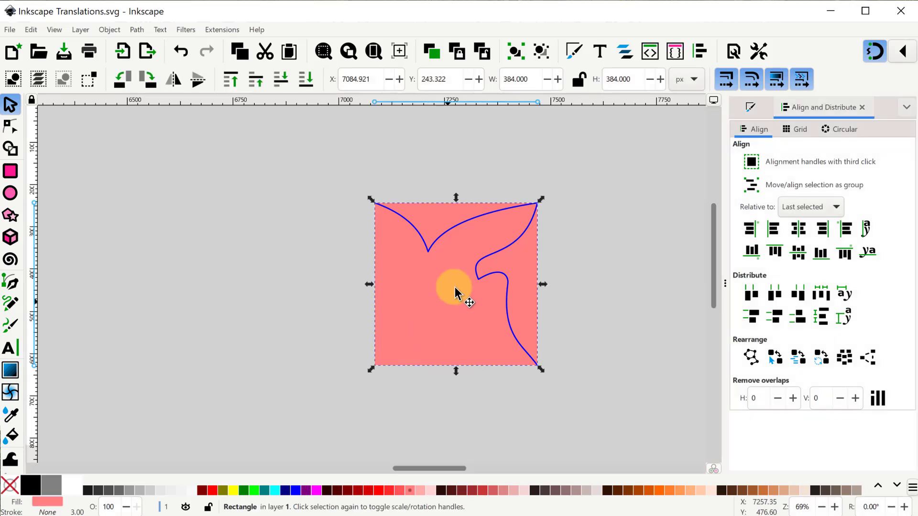
click(506, 253)
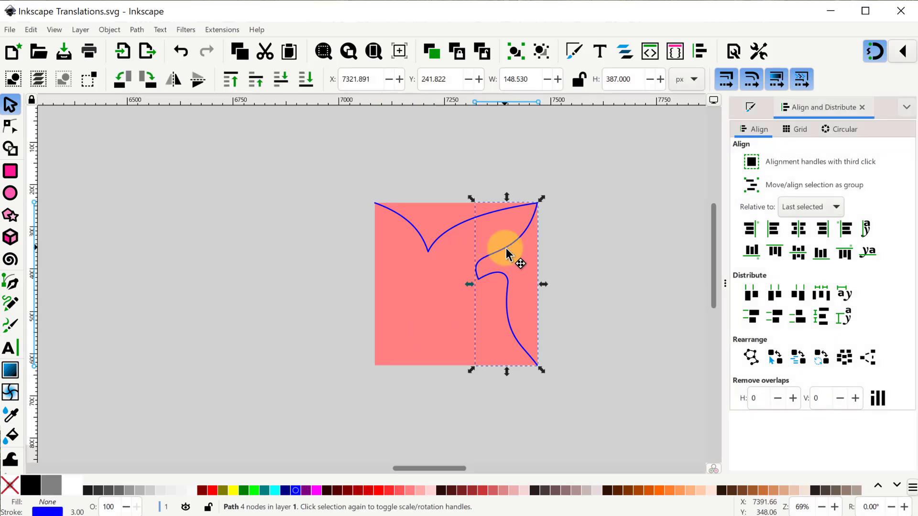
click(429, 243)
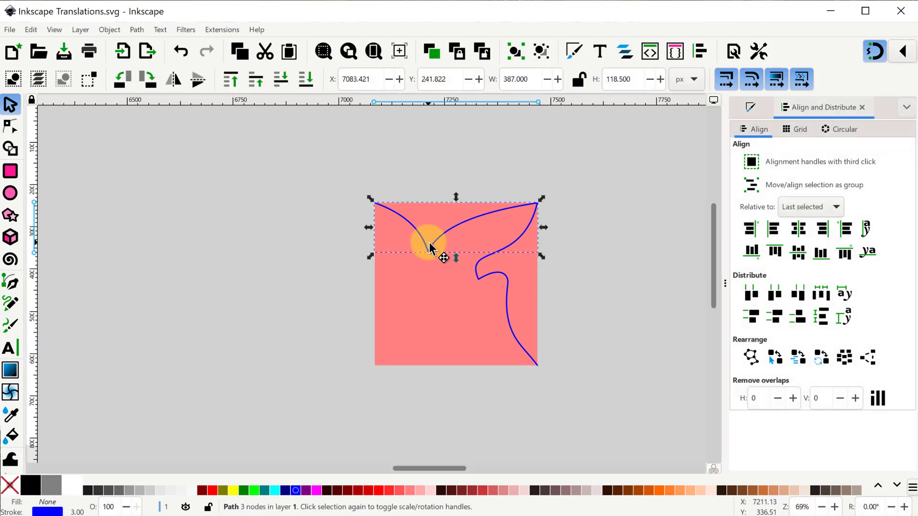
click(506, 296)
shift+click(420, 302)
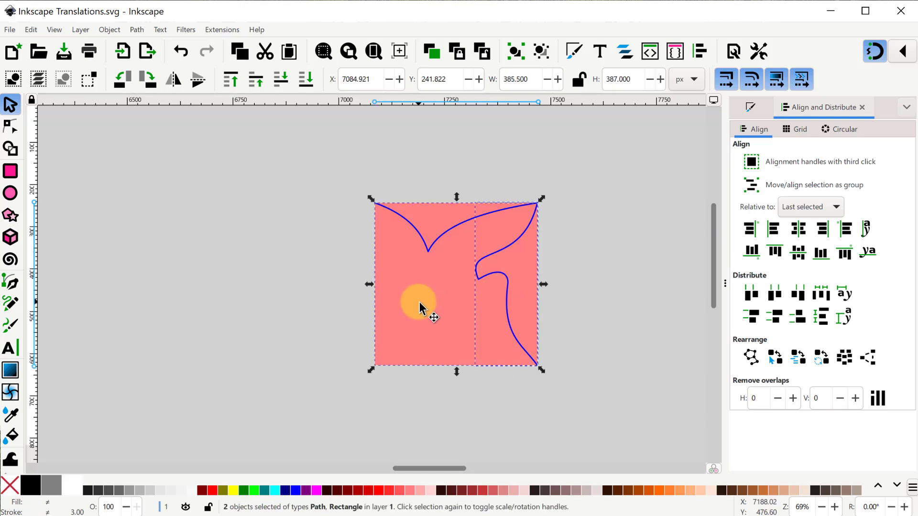
click(137, 30)
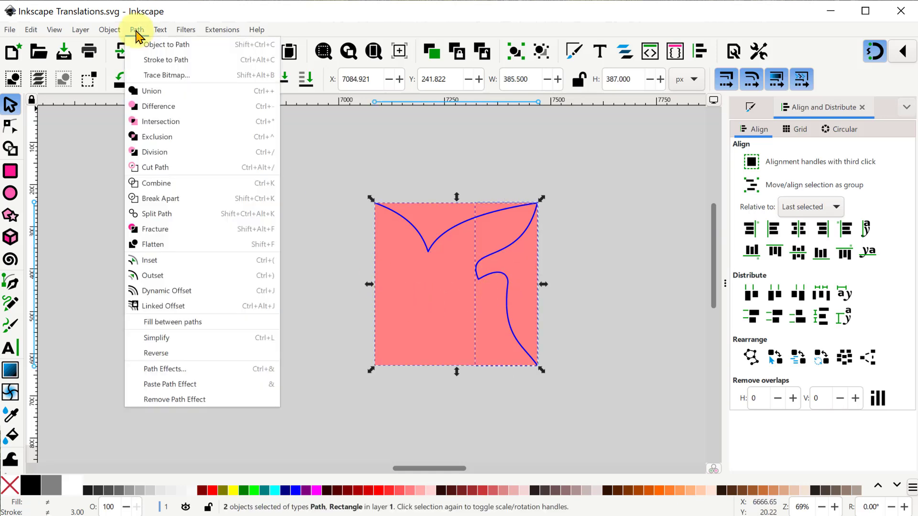
click(157, 153)
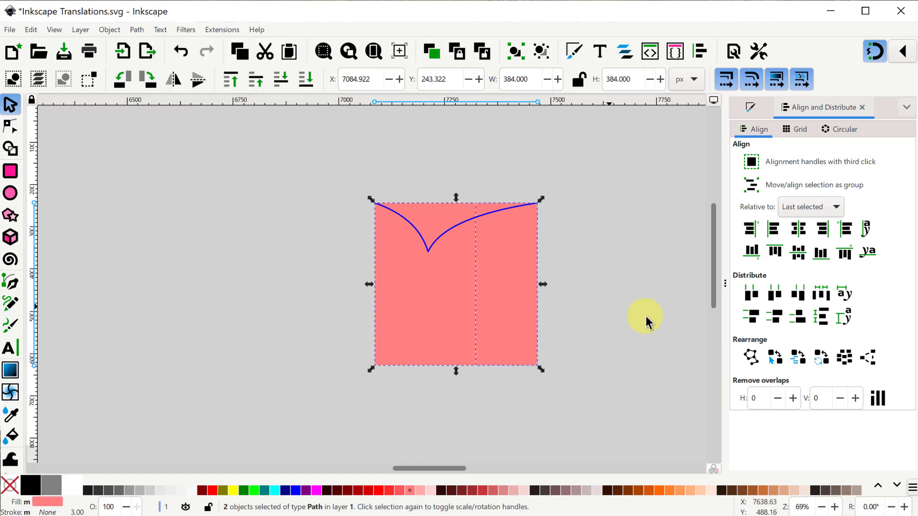
click(529, 273)
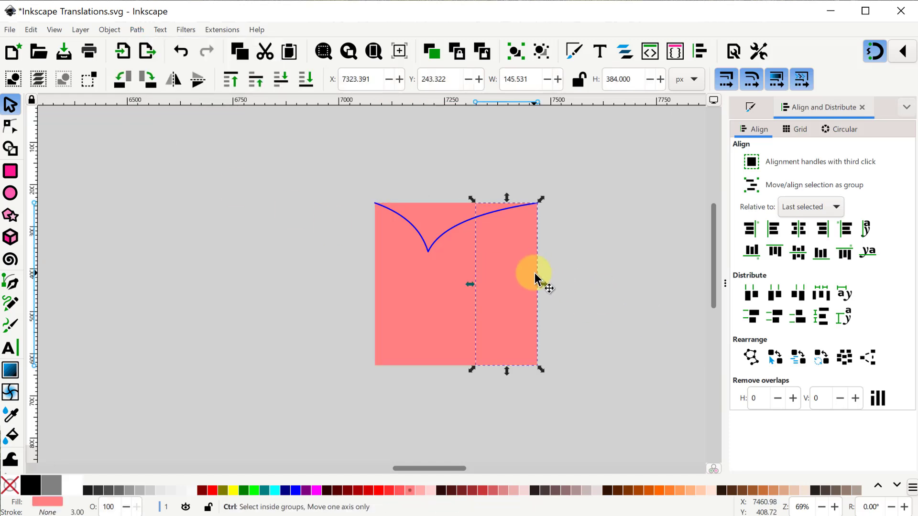
Step: Move the right-hand piece to the pink square's left edge, and use Division to cut the square along its upper blue curve
drag(536, 276, 363, 276)
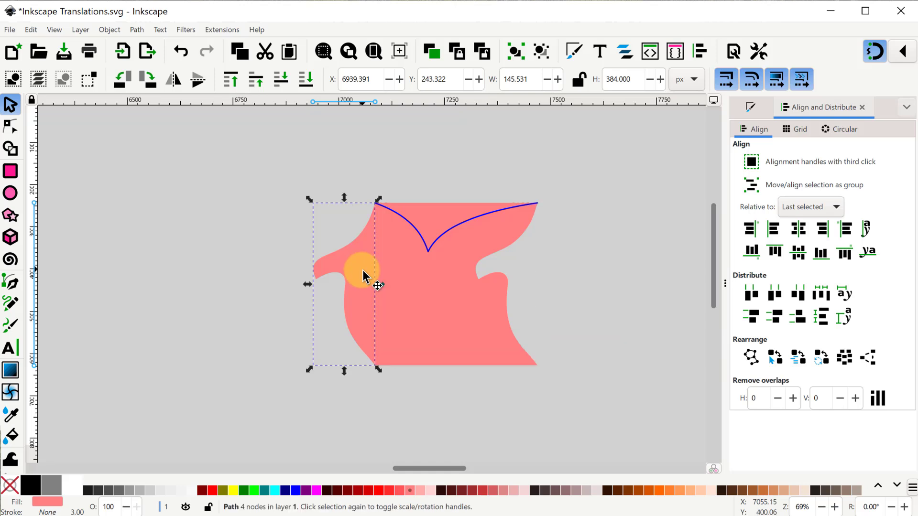
click(458, 237)
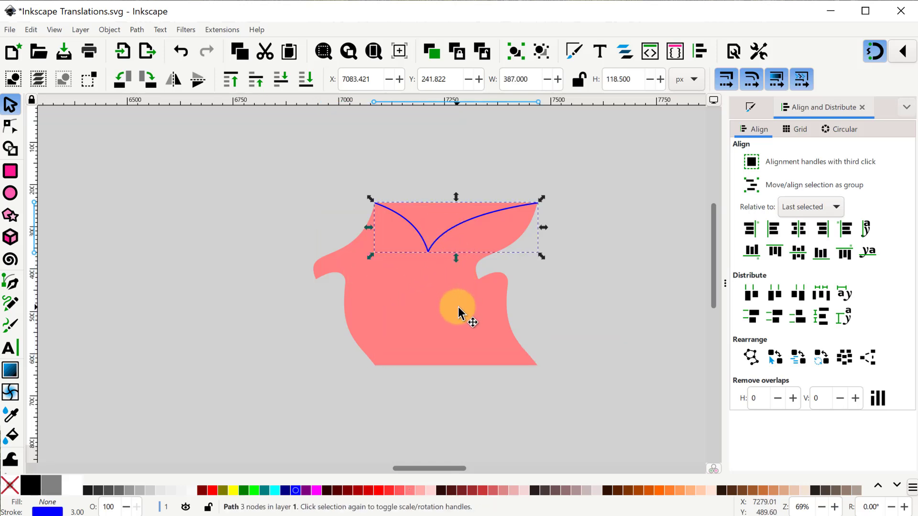
shift+click(458, 307)
click(136, 30)
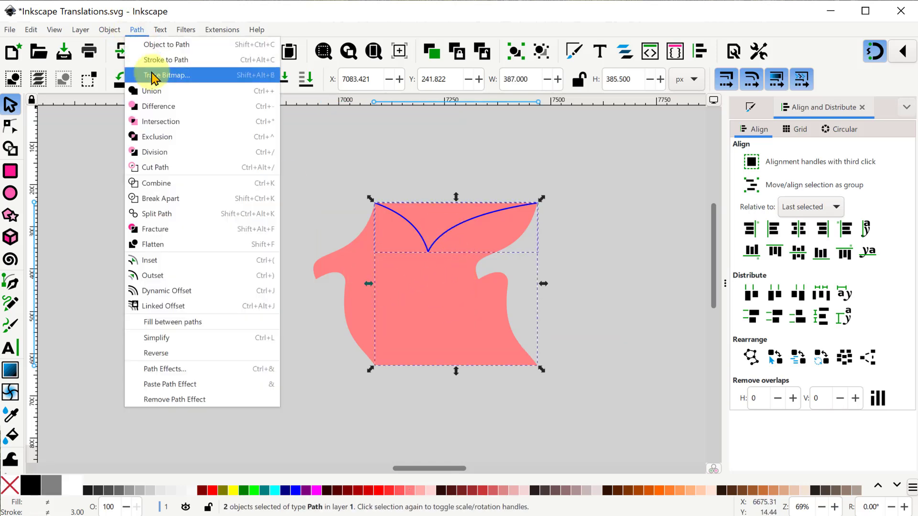
click(156, 152)
click(601, 195)
Step: Move the pink square's top piece straight down 384 px to its bottom edge, and unite all three pieces with Union
click(446, 210)
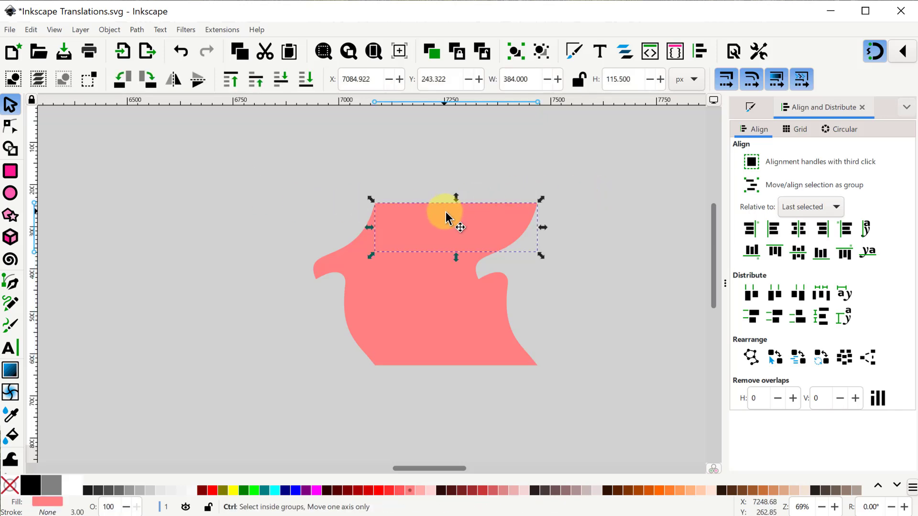
drag(446, 212, 432, 379)
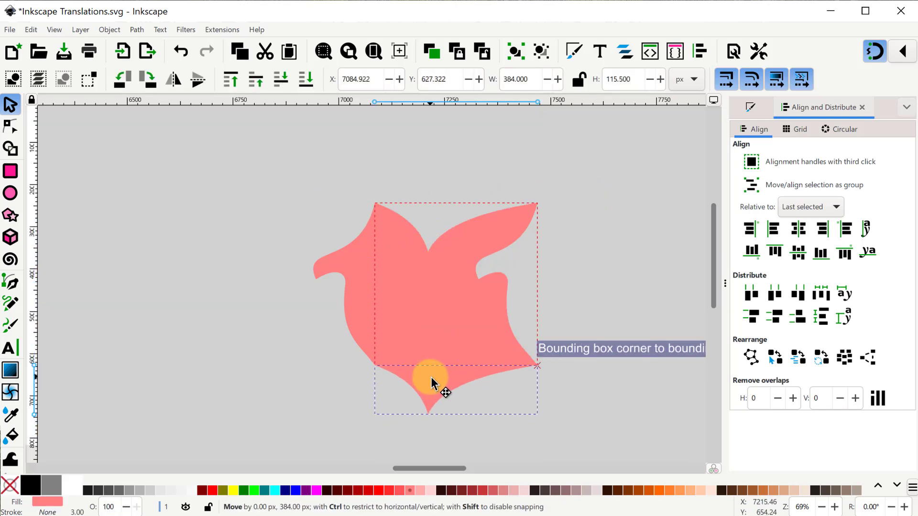
click(242, 303)
drag(250, 142, 570, 431)
click(138, 30)
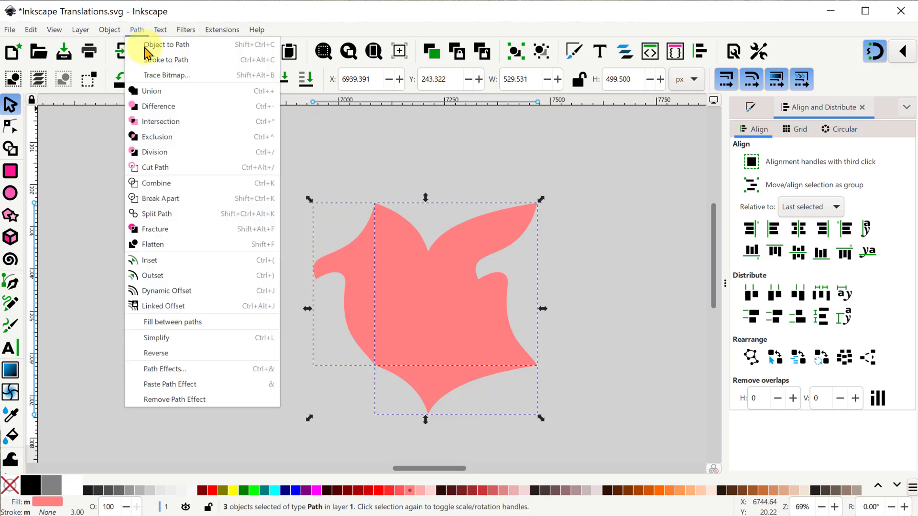
click(152, 92)
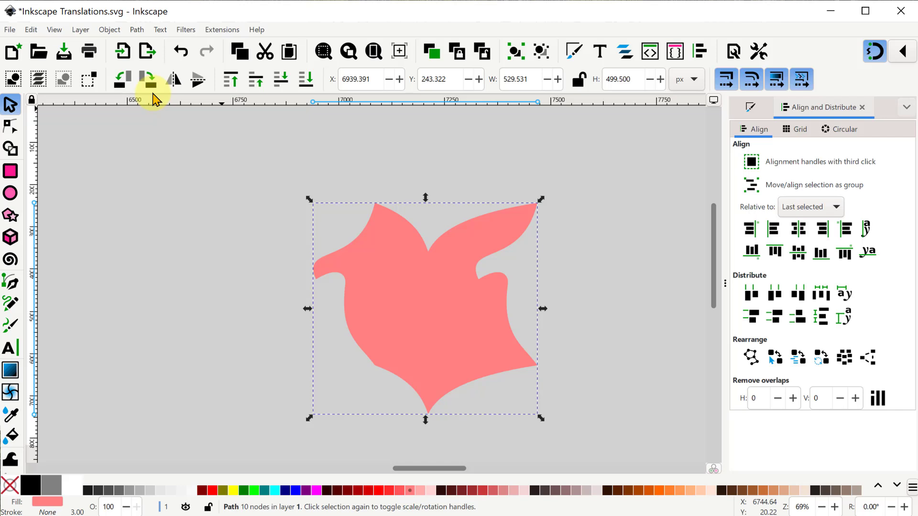
Step: Flip the united pink tile horizontally, deselect it, and look over the finished bird tile and its tessellation
click(174, 81)
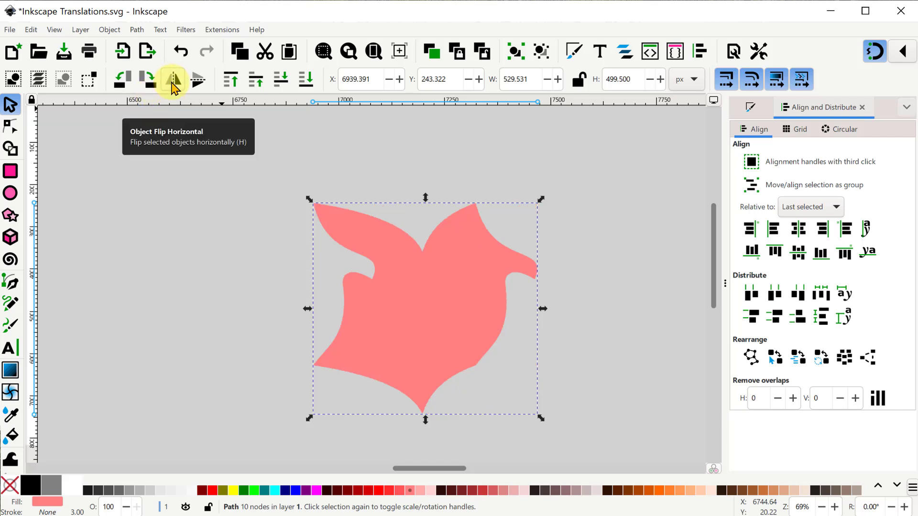
key(Escape)
drag(418, 469, 552, 493)
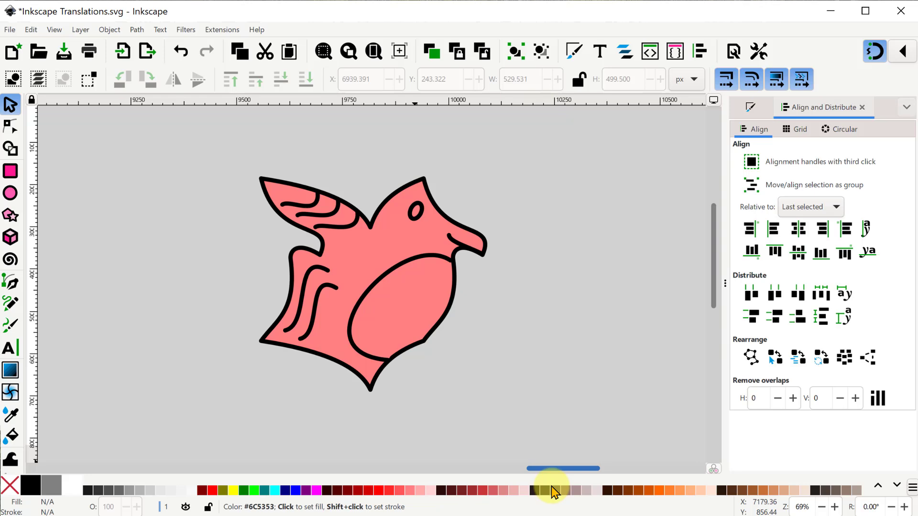
drag(552, 492, 644, 475)
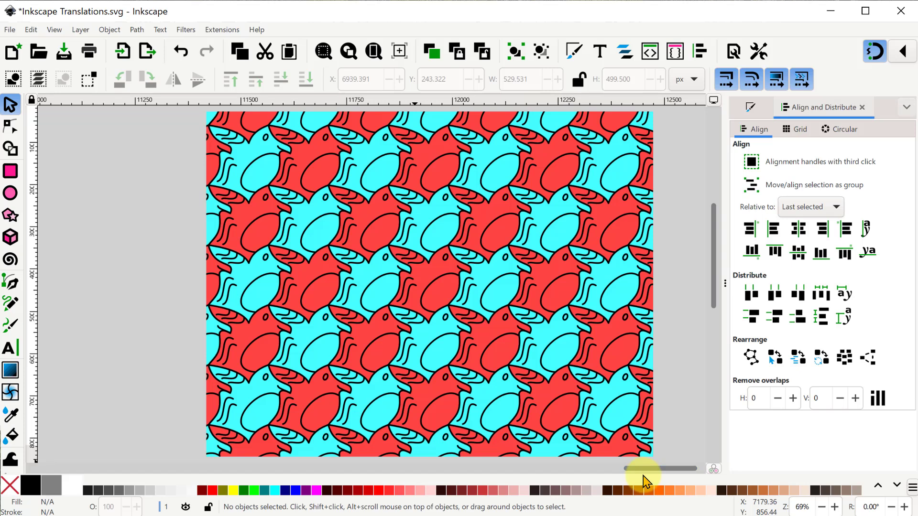
drag(644, 475, 423, 502)
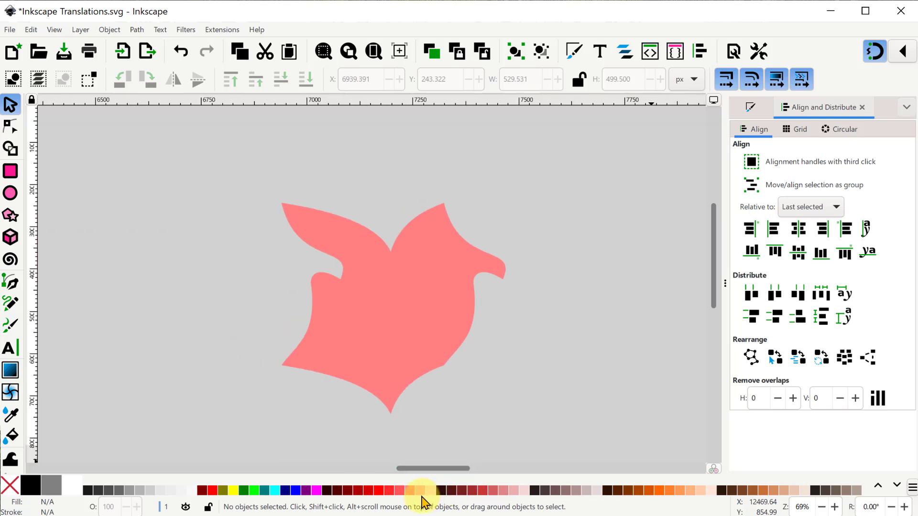
Step: Rotate the pink tile slightly counterclockwise about its centre and deselect it
click(381, 326)
click(380, 325)
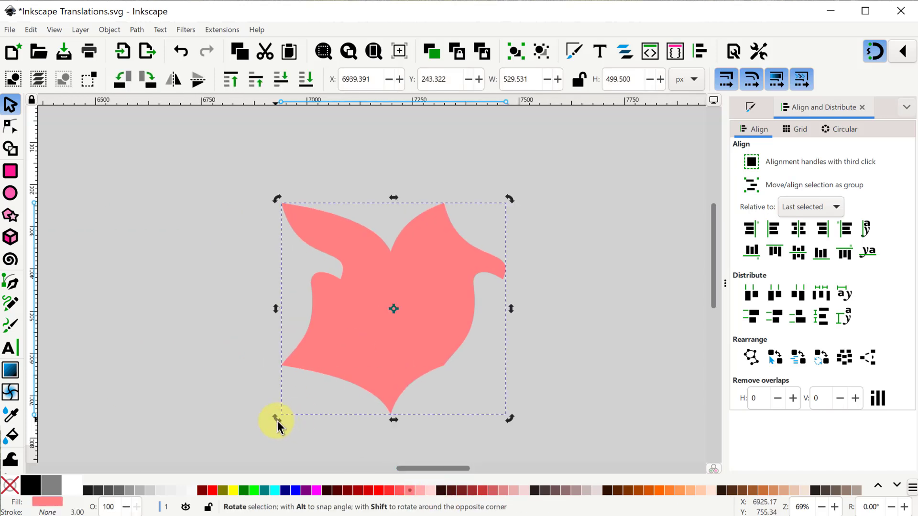
drag(273, 421, 318, 445)
key(Escape)
key(Escape)
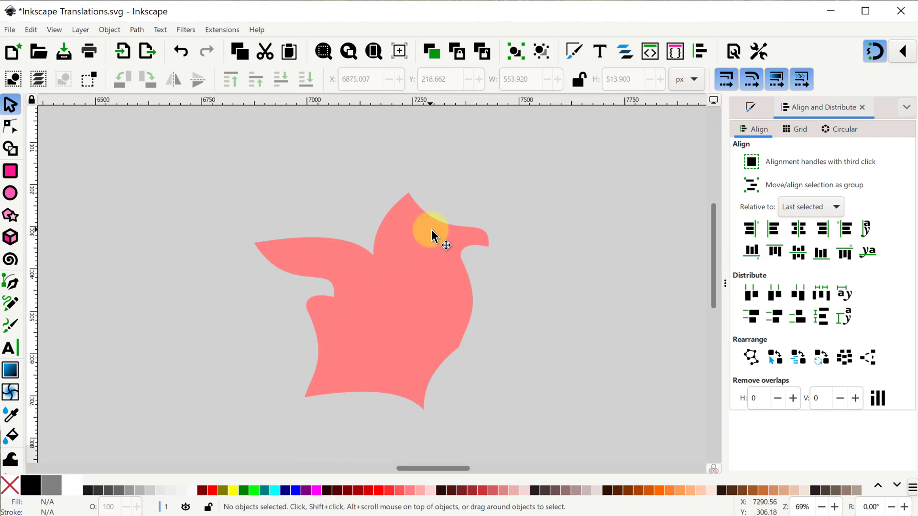
Step: Look over the finished rabbit-face version of the rotated pink tile and the artwork beside it
scroll(432, 235, down, 5)
scroll(540, 480, right, 15)
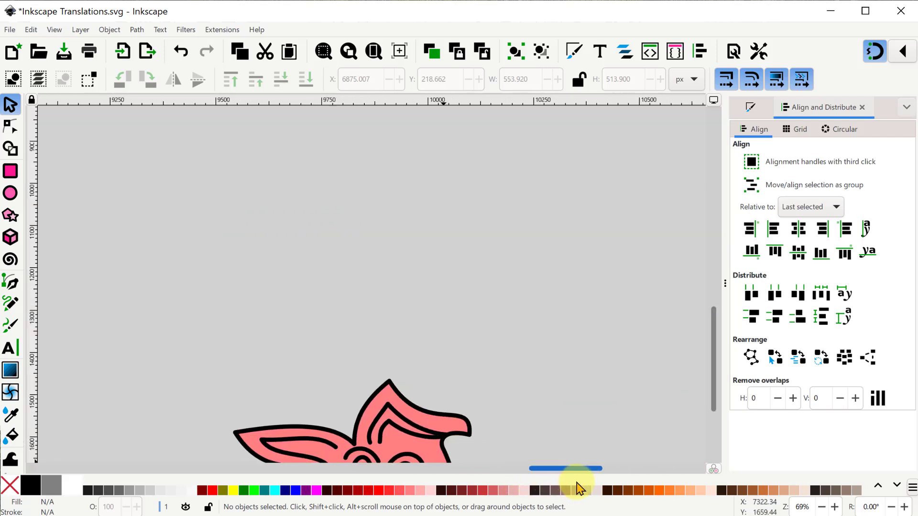
scroll(588, 337, down, 2)
scroll(588, 338, down, 3)
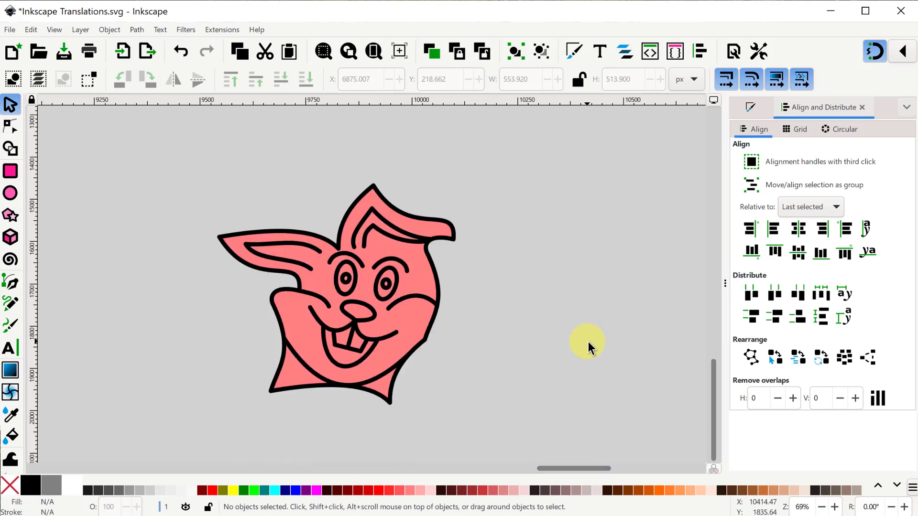
drag(573, 469, 667, 468)
key(ctrl+a)
click(95, 147)
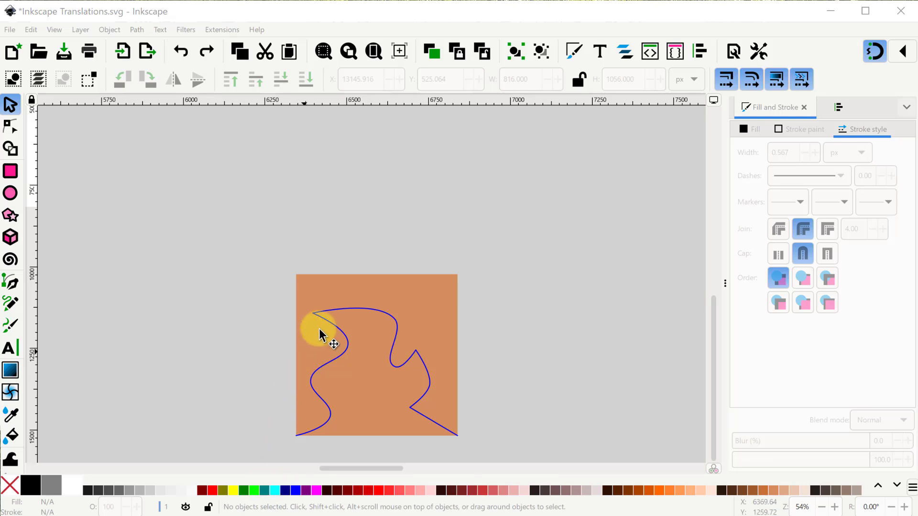
Step: Use Division to cut the brown square along the blue curve rising from its bottom corners
click(349, 314)
shift+click(411, 298)
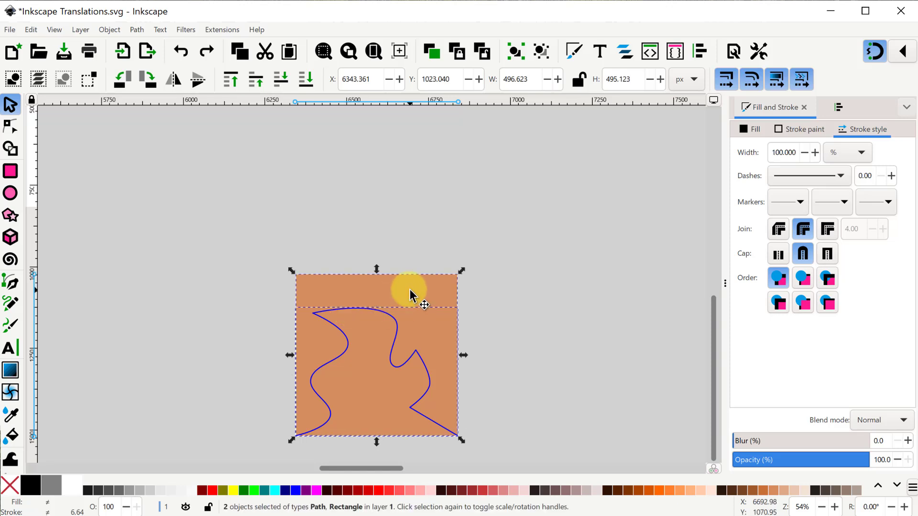
click(137, 29)
click(149, 153)
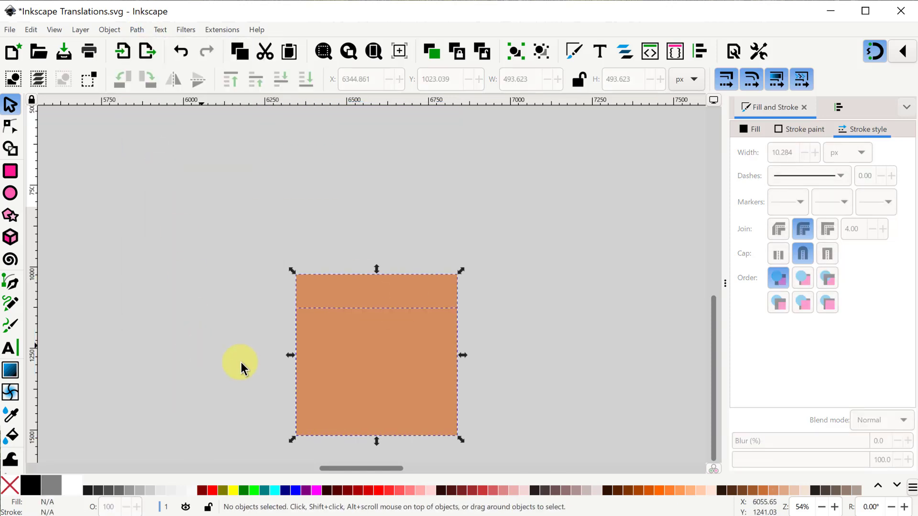
Step: Move the brown square's bottom piece straight up to its top edge, unite both pieces with Union, and deselect
click(389, 409)
drag(389, 410, 386, 239)
click(236, 205)
drag(230, 125, 526, 449)
click(137, 30)
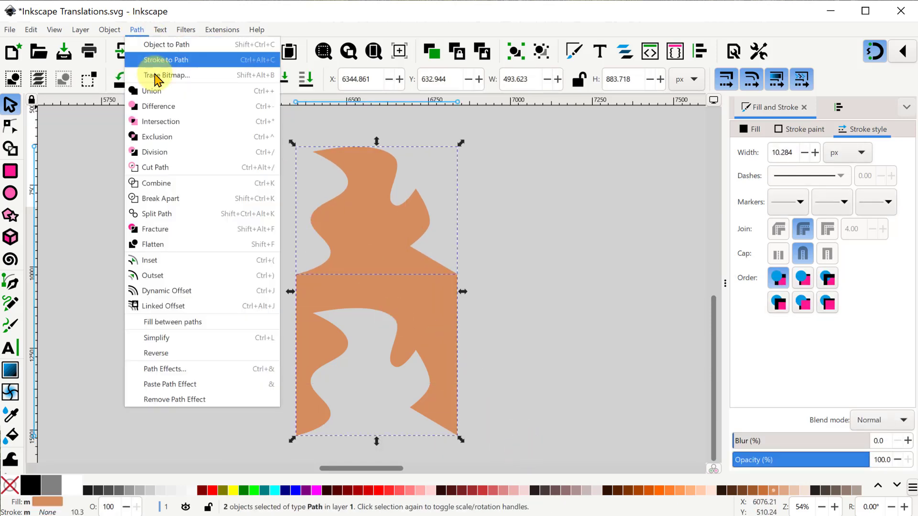
click(151, 90)
click(535, 248)
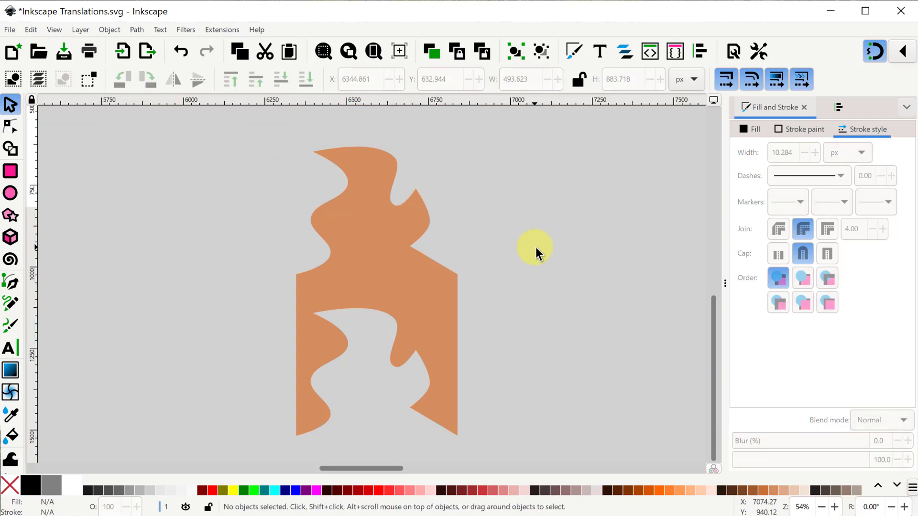
Step: Use Division to cut the united brown shape along the wavy blue curve running down its middle, and deselect
drag(394, 471, 468, 476)
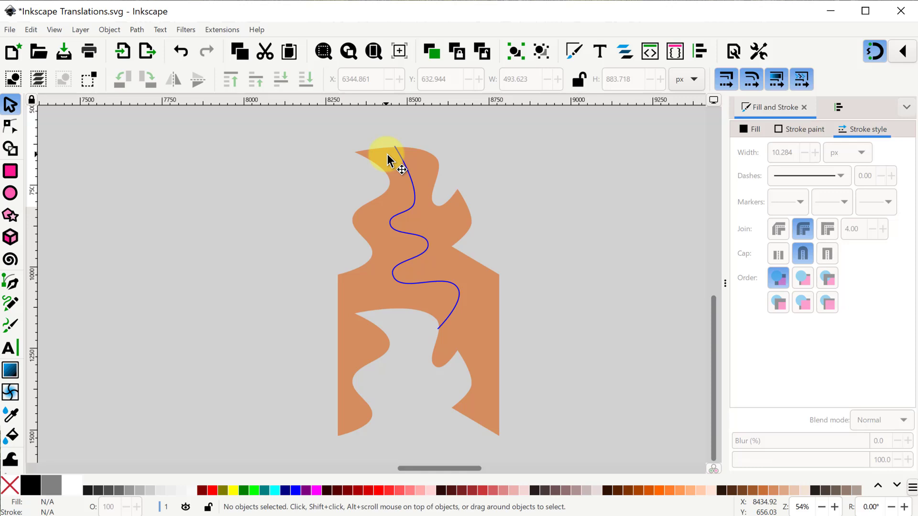
click(402, 215)
shift+click(353, 303)
click(136, 29)
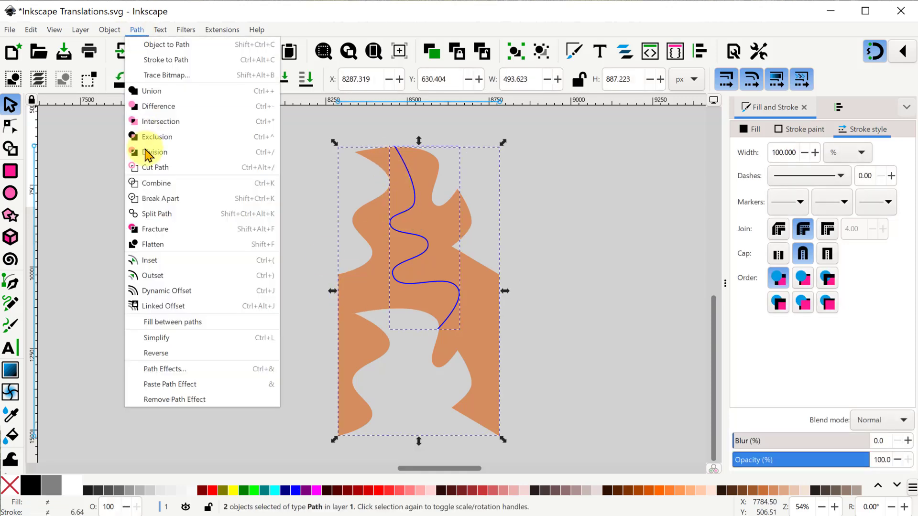
click(148, 152)
key(Escape)
Step: Move the left-hand brown piece to the other piece's right edge, and unite the two with Union
drag(356, 302, 526, 330)
key(Escape)
drag(331, 123, 664, 449)
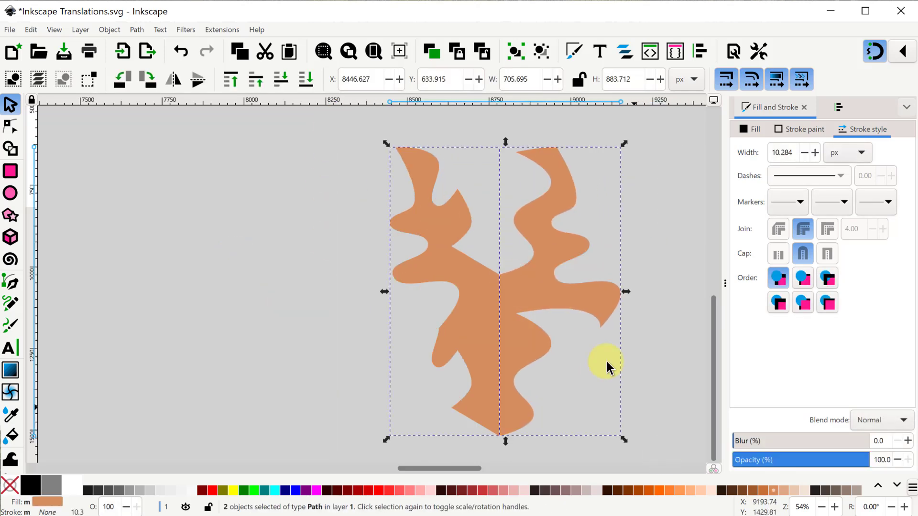
click(136, 29)
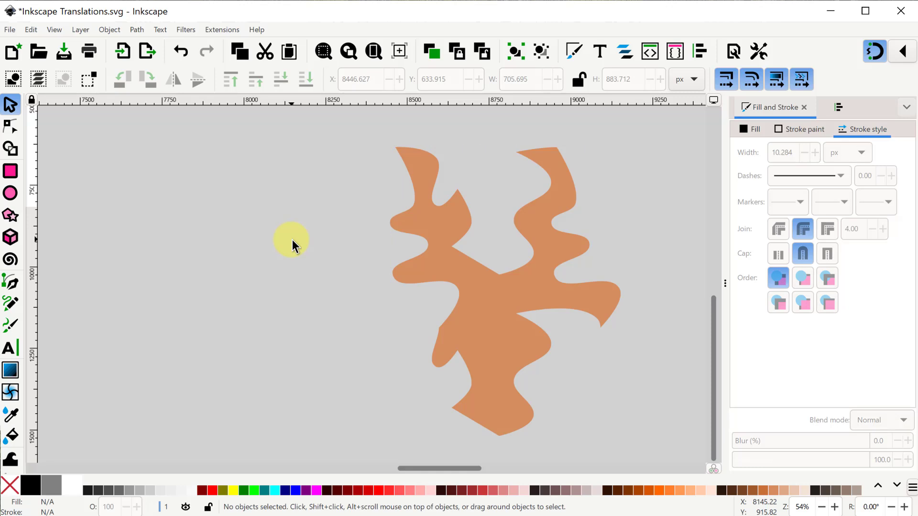
Step: Look over the finished deer-head tile and its four-colour tessellation
drag(406, 471, 516, 505)
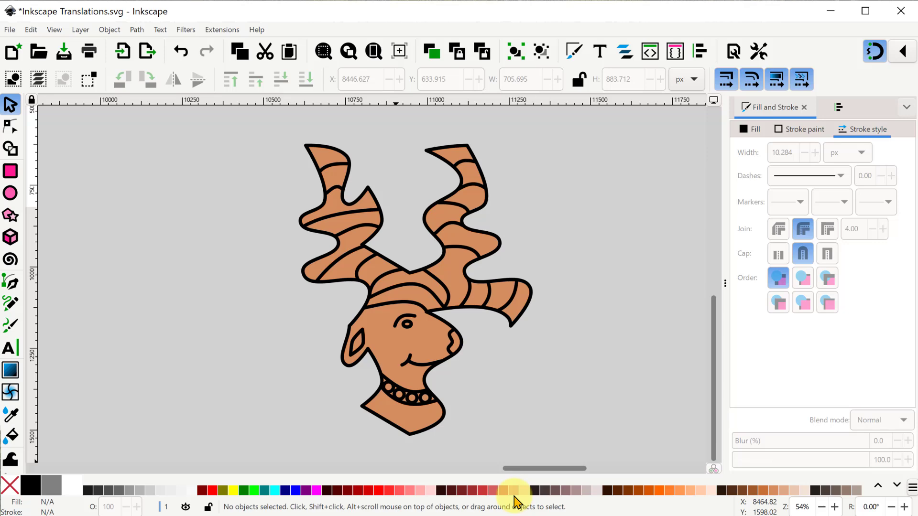
drag(522, 471, 640, 488)
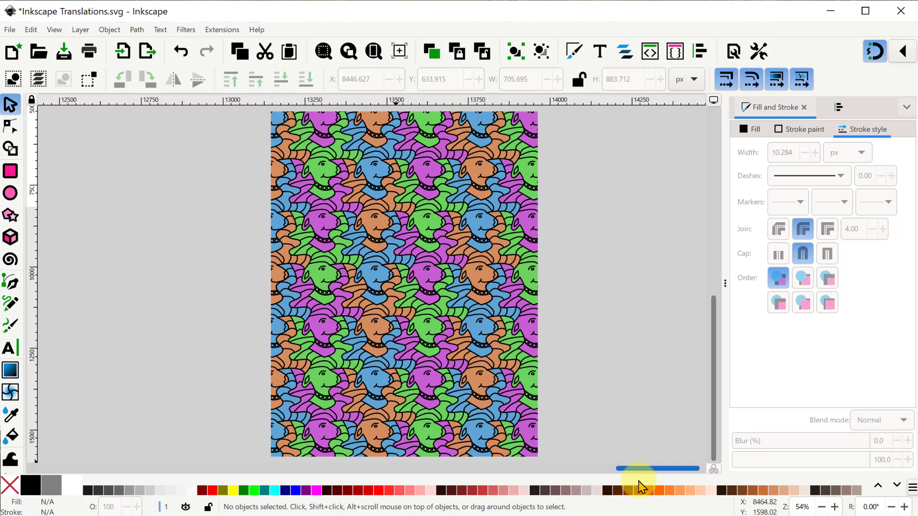
Step: Use Division to cut the green square along the blue curve near its bottom, turn snapping on, and deselect
key(ctrl+z)
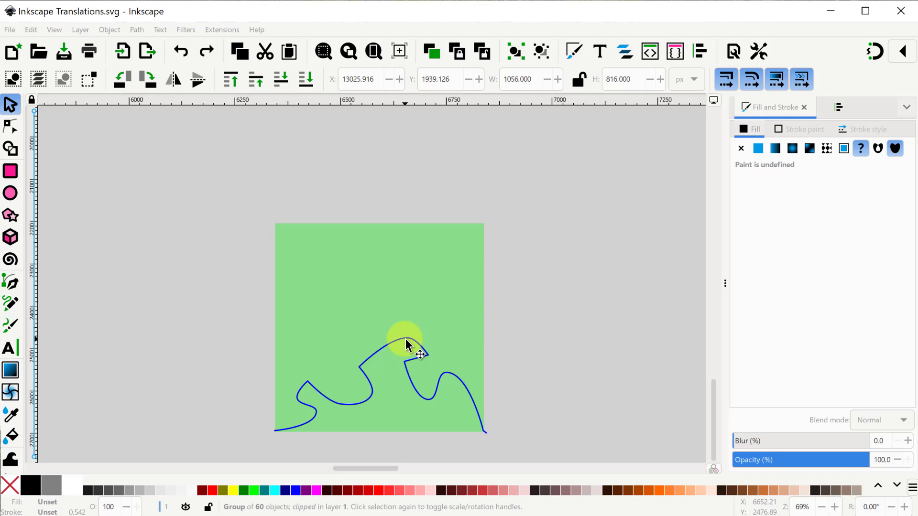
key(ctrl+z)
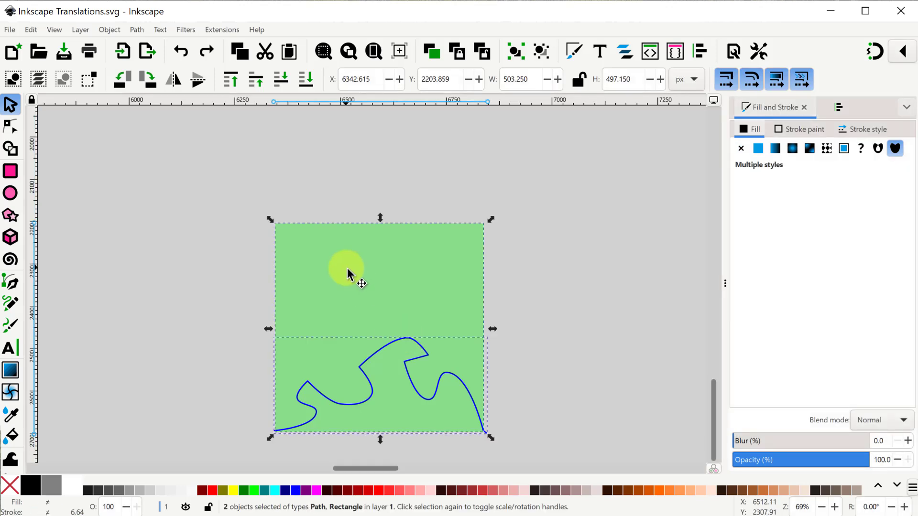
click(137, 30)
click(161, 155)
key(percent)
key(Escape)
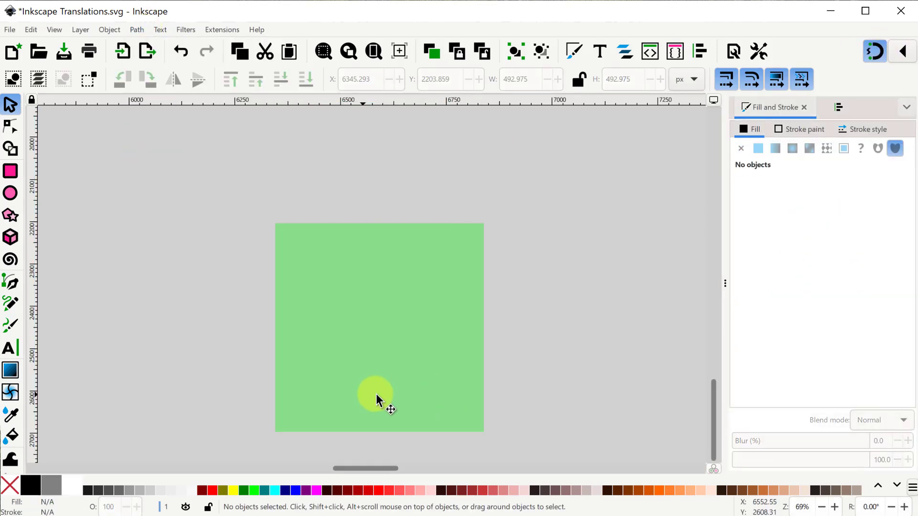
Step: Move the green square's bottom piece straight up to its top edge, and unite both pieces with Union
click(401, 422)
drag(402, 422, 394, 206)
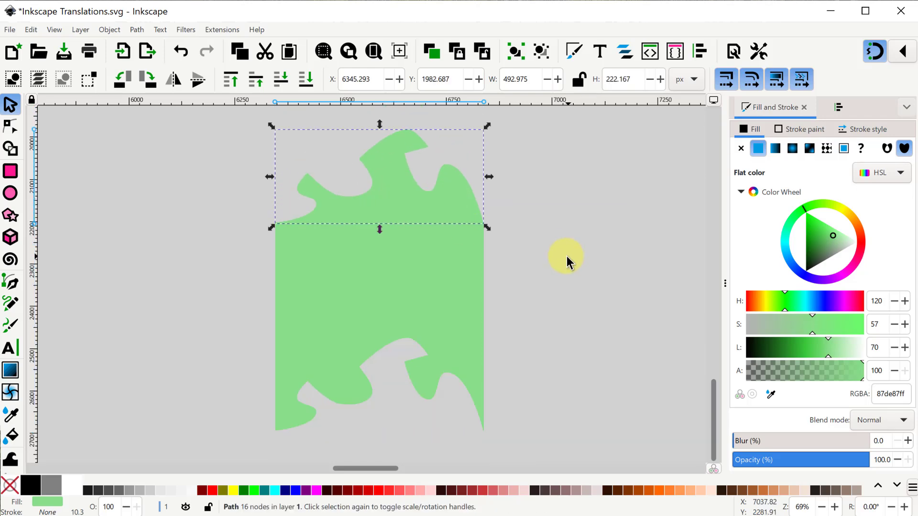
drag(220, 113, 543, 450)
click(137, 30)
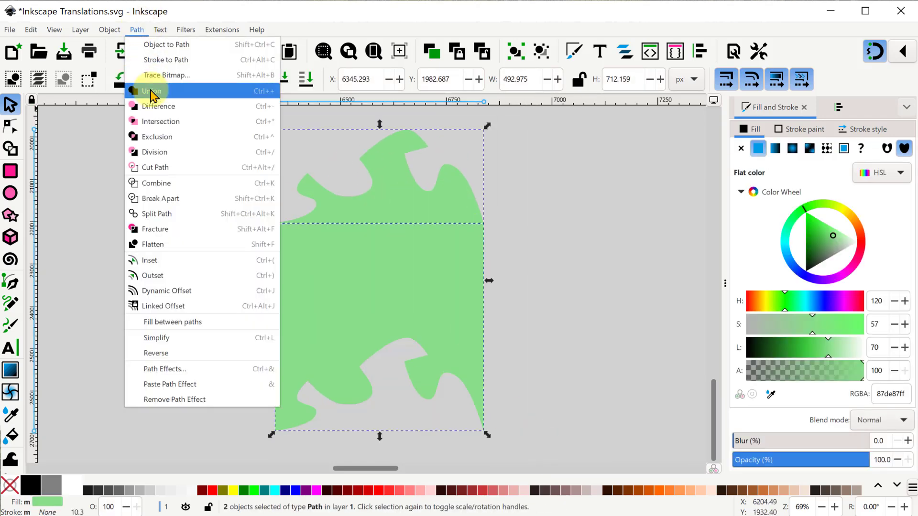
click(154, 90)
key(Escape)
Step: Use Division to cut the united green shape along the blue curve running through its middle, and deselect
drag(378, 470, 475, 469)
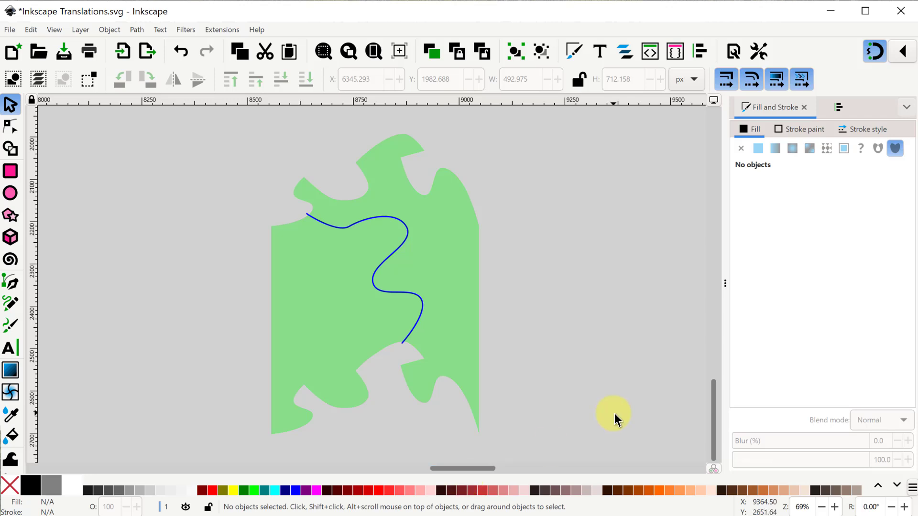
click(404, 239)
shift+click(439, 234)
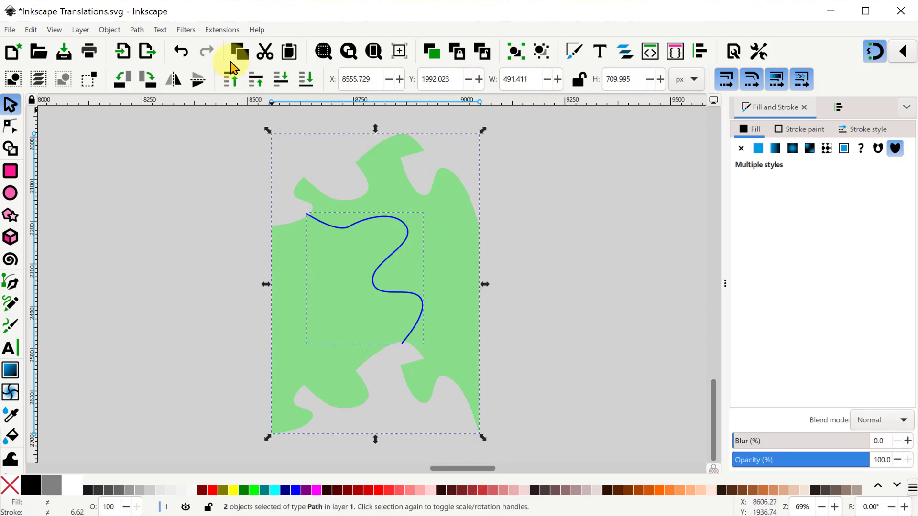
click(137, 29)
click(148, 152)
key(Escape)
Step: Move the right-hand green piece to the other piece's left edge, and unite the two with Union
drag(468, 262, 255, 262)
key(Escape)
drag(484, 469, 467, 470)
drag(180, 119, 548, 455)
click(137, 30)
click(143, 91)
Step: Rotate the united green tile slightly clockwise, deselect it, and look over the finished creature tile and its tessellation
click(382, 272)
click(640, 412)
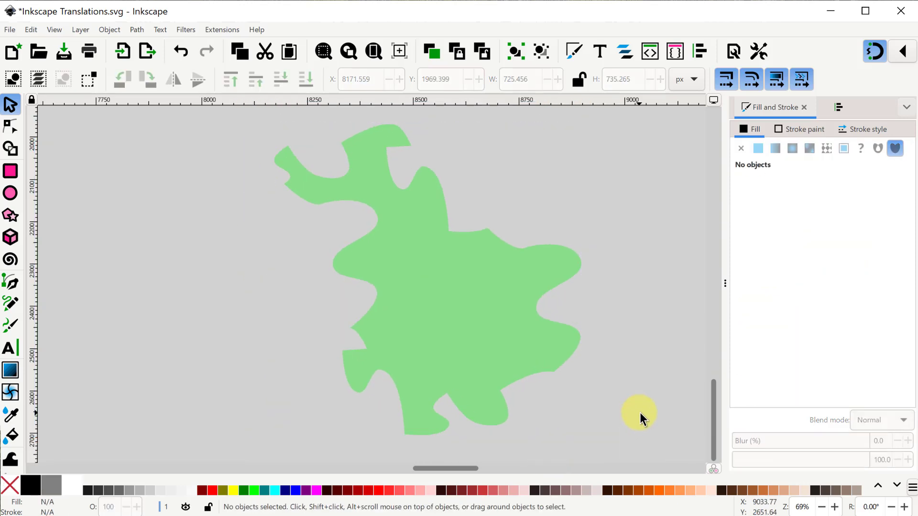
drag(469, 468, 574, 467)
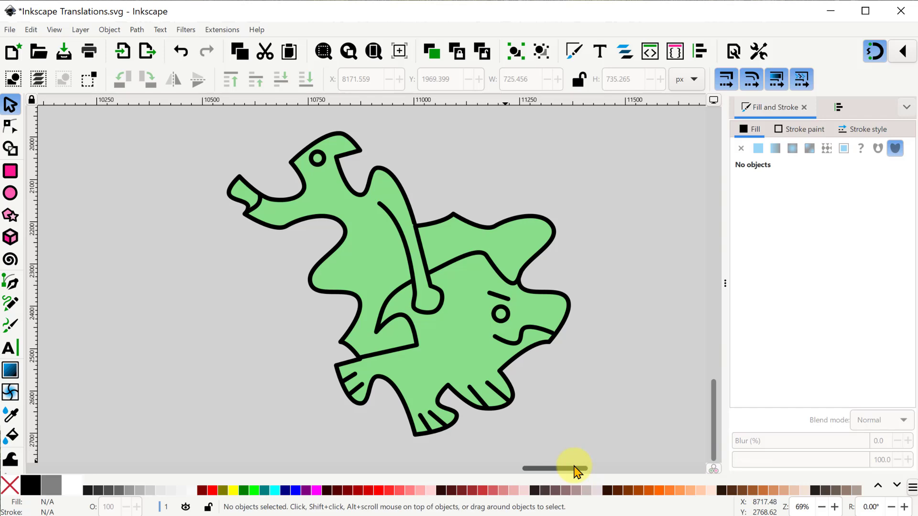
drag(574, 467, 689, 468)
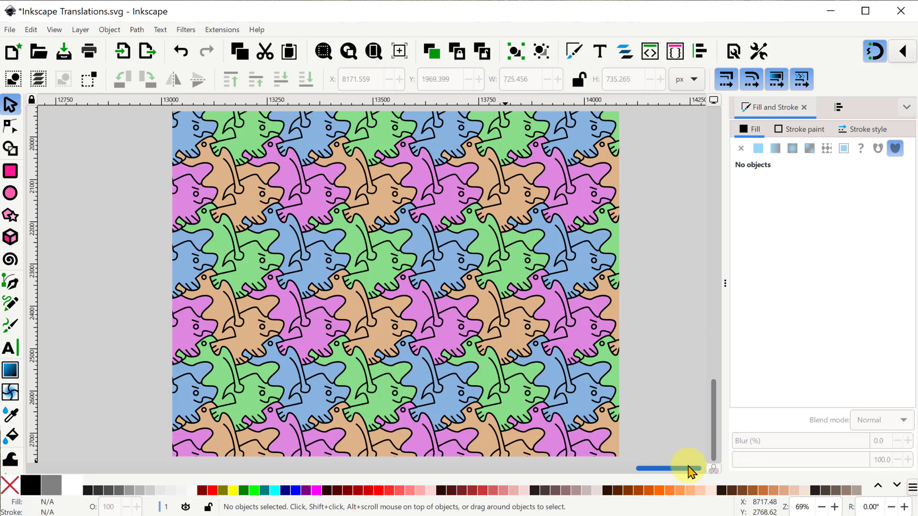